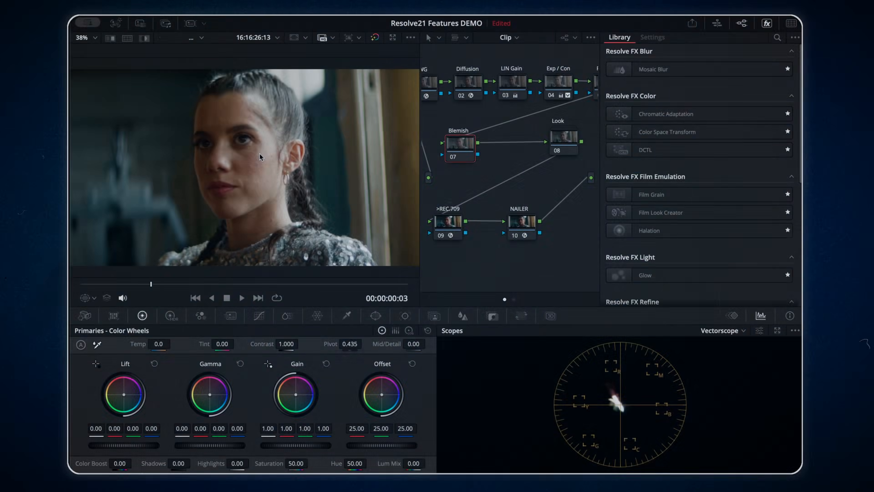
Apply the Blemish Removal effect to the Blemish node for the woman's face.
{"action": "scroll", "coordinate": [260, 157], "scroll_direction": "up", "scroll_amount": 8}
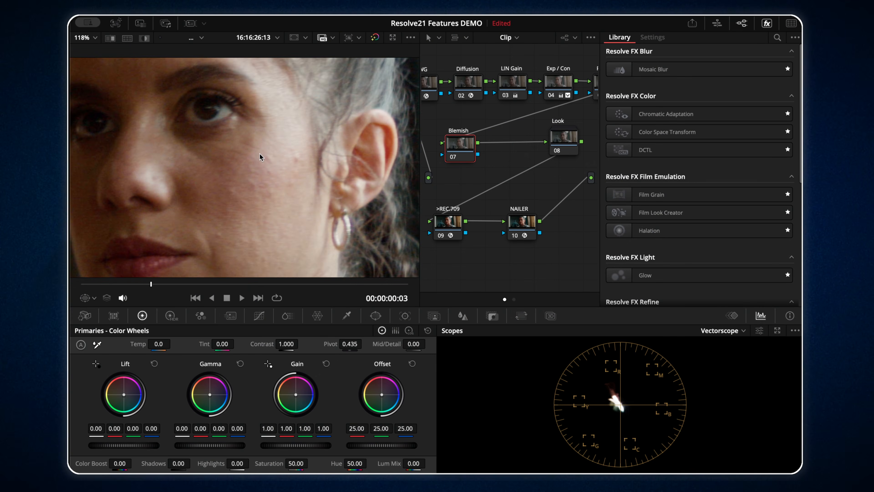
{"action": "scroll", "coordinate": [259, 153], "scroll_direction": "up", "scroll_amount": 2}
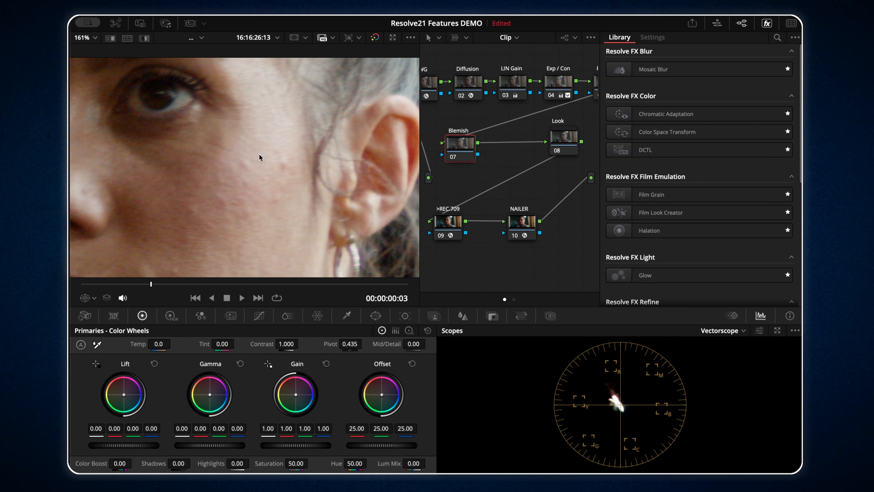
{"action": "key", "text": "shift+space"}
{"action": "type", "text": "blemis"}
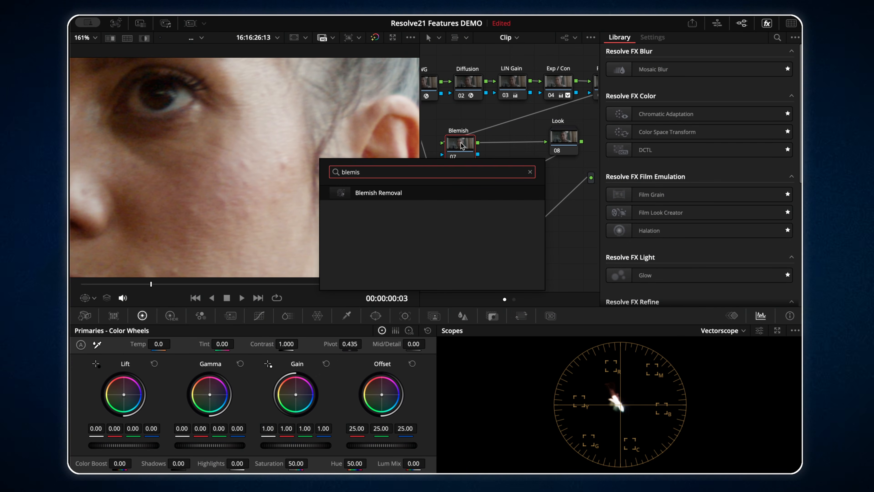
{"action": "key", "text": "Return"}
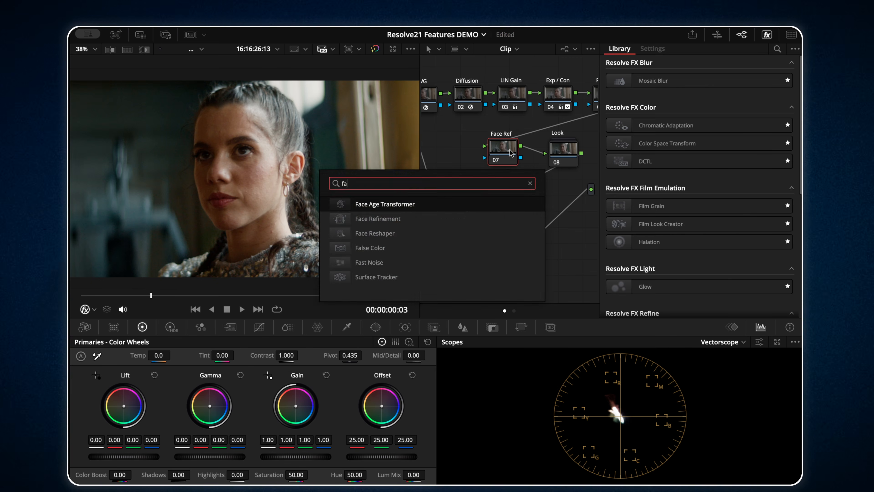
Apply Face Refinement to the Face Ref node, analyse the face and adjust its skin texture amount and contrast with the overlay hidden.
{"action": "key", "text": "Return"}
{"action": "left_click", "coordinate": [689, 91]}
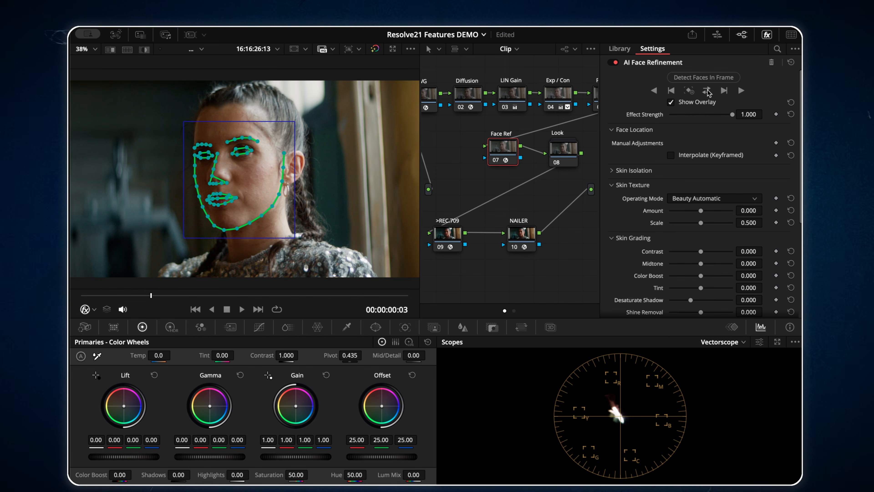
{"action": "left_click", "coordinate": [671, 102]}
{"action": "left_click_drag", "start_coordinate": [701, 251], "coordinate": [702, 251]}
{"action": "mouse_move", "coordinate": [701, 210]}
{"action": "left_mouse_down"}
{"action": "mouse_move", "coordinate": [726, 210]}
{"action": "mouse_move", "coordinate": [663, 219]}
{"action": "mouse_move", "coordinate": [708, 213]}
{"action": "left_mouse_up"}
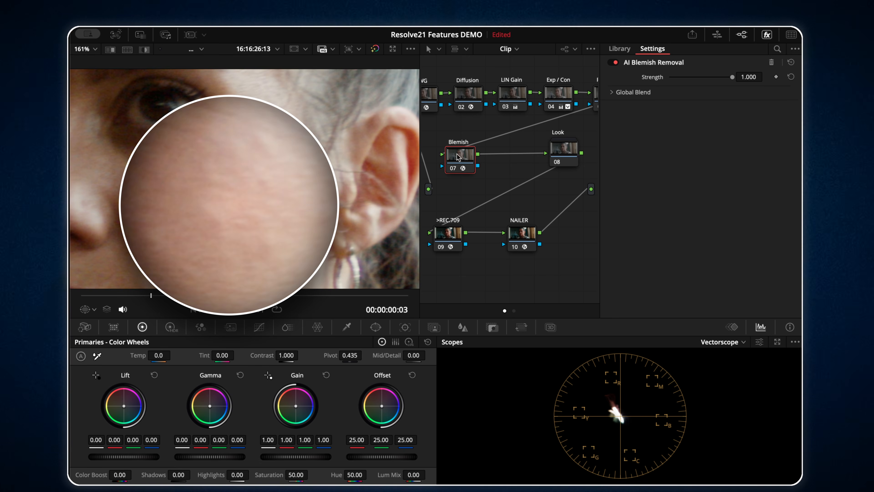
Compare the skin with the Blemish node off and on, and inspect the sunglasses portrait up close.
{"action": "key", "text": "ctrl+d"}
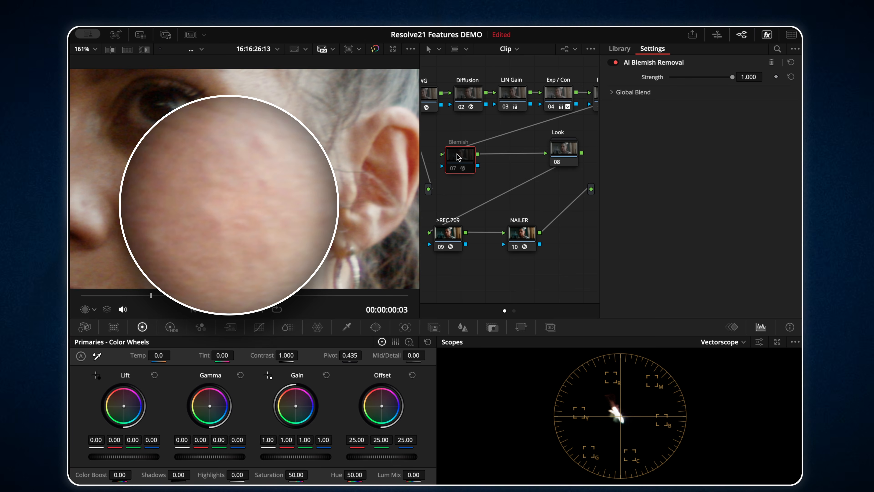
{"action": "key", "text": "ctrl+d"}
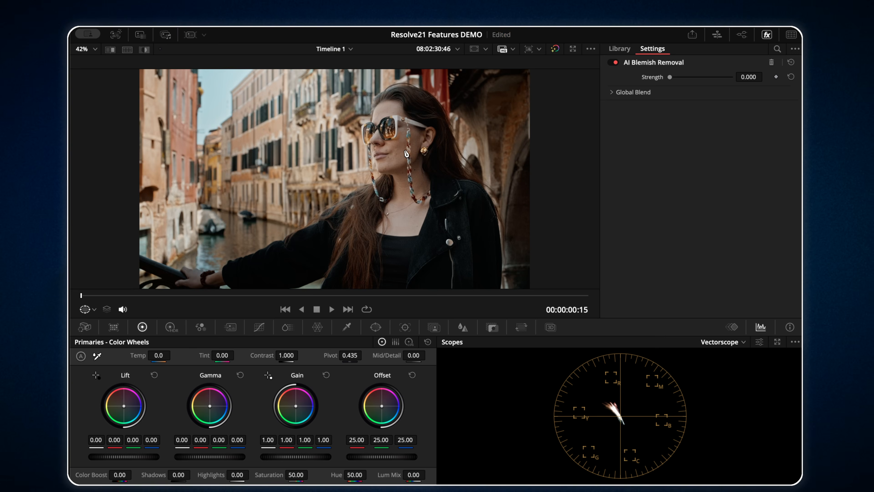
{"action": "scroll", "coordinate": [406, 154], "scroll_direction": "up", "scroll_amount": 5}
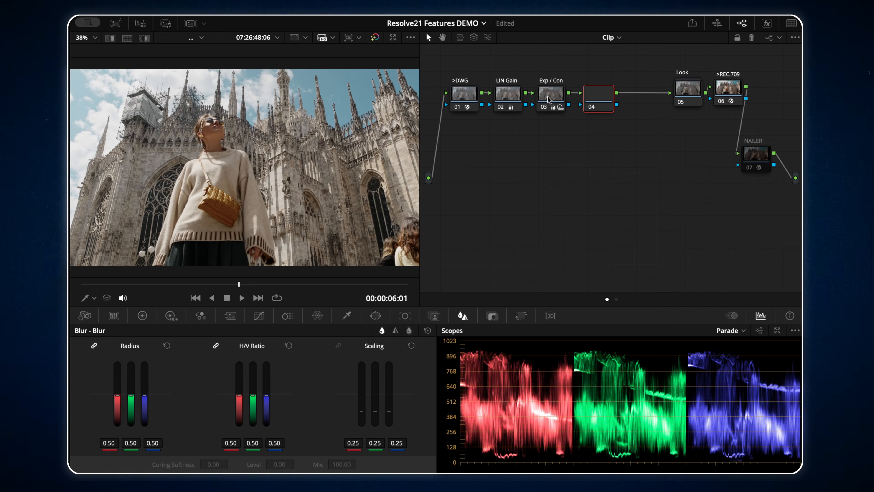
Label node 04 of the cathedral shot as Sharpen.
{"action": "right_click", "coordinate": [599, 166]}
{"action": "left_click", "coordinate": [611, 183]}
Try a linked blur radius of 0.28 on the Sharpen node and reset the node's grade.
{"action": "scroll", "coordinate": [292, 112], "scroll_direction": "up", "scroll_amount": 6}
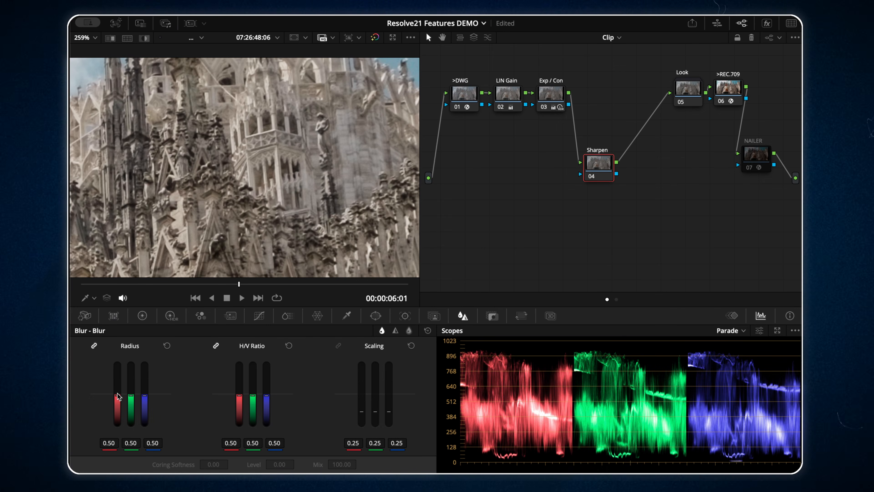
{"action": "mouse_move", "coordinate": [117, 398]}
{"action": "left_mouse_down"}
{"action": "mouse_move", "coordinate": [117, 422]}
{"action": "mouse_move", "coordinate": [117, 399]}
{"action": "mouse_move", "coordinate": [117, 422]}
{"action": "mouse_move", "coordinate": [117, 409]}
{"action": "left_mouse_up"}
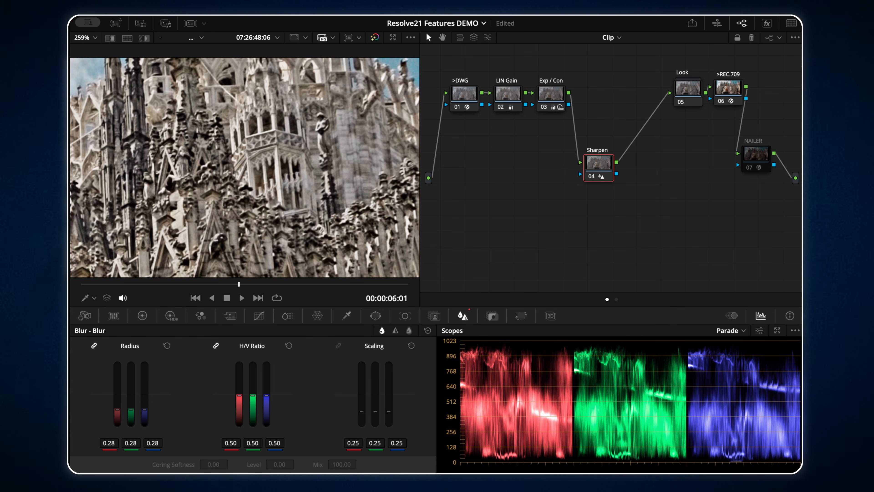
{"action": "right_click", "coordinate": [592, 164]}
{"action": "left_click", "coordinate": [607, 170]}
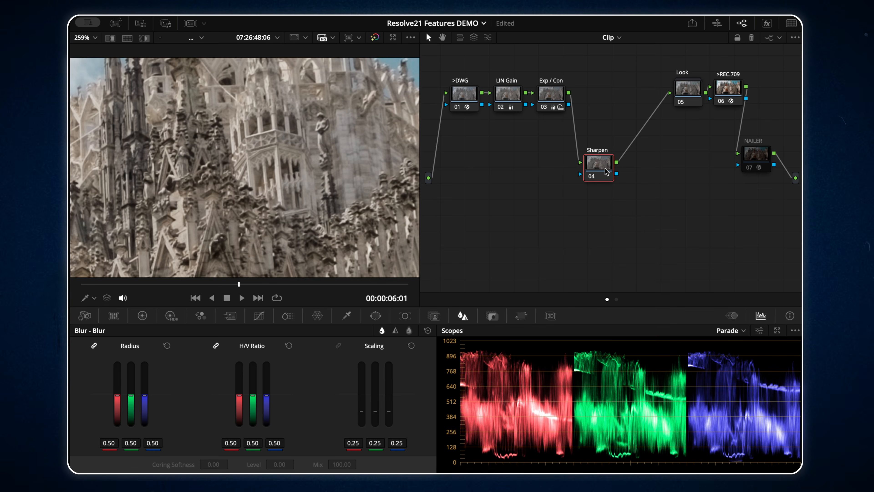
Apply UltraSharpen to the Sharpen node with a Sharpen Amount of 0.736 and compare the cathedral detail with the node off and on.
{"action": "key", "text": "shift+space"}
{"action": "type", "text": "ul"}
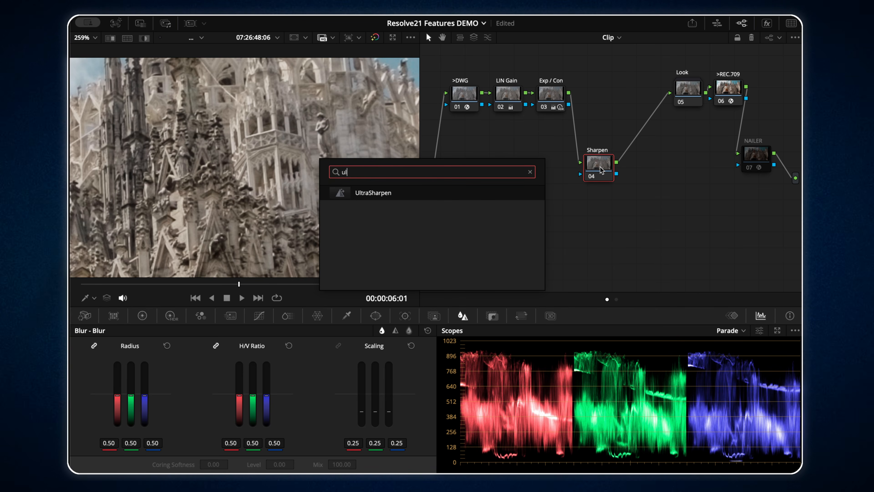
{"action": "type", "text": "tra"}
{"action": "key", "text": "Return"}
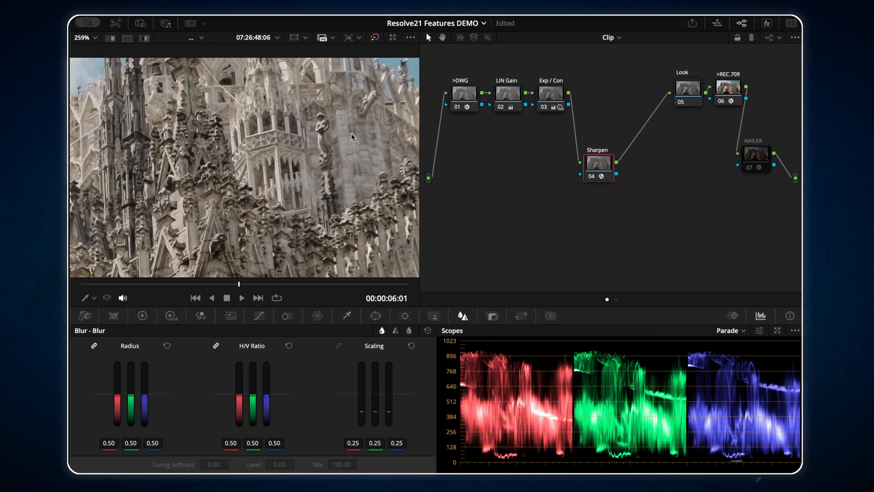
{"action": "left_click", "coordinate": [767, 23]}
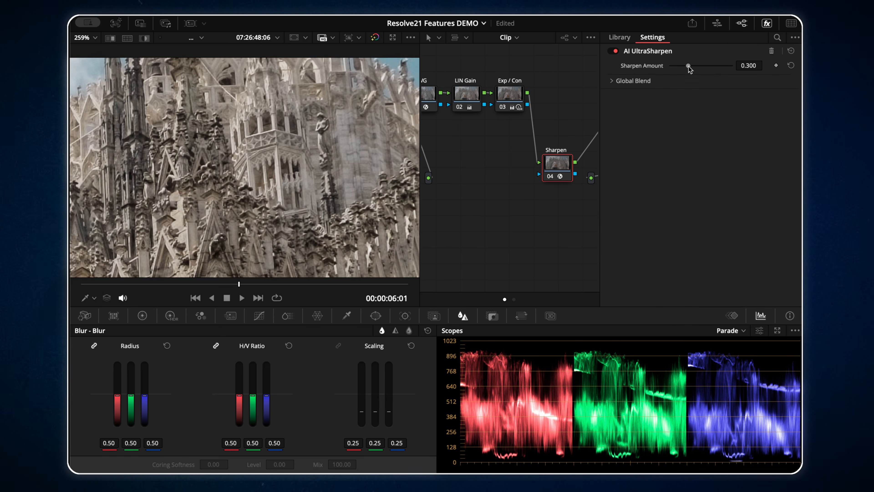
{"action": "mouse_move", "coordinate": [713, 71]}
{"action": "left_mouse_down"}
{"action": "mouse_move", "coordinate": [736, 70]}
{"action": "mouse_move", "coordinate": [714, 67]}
{"action": "left_mouse_up"}
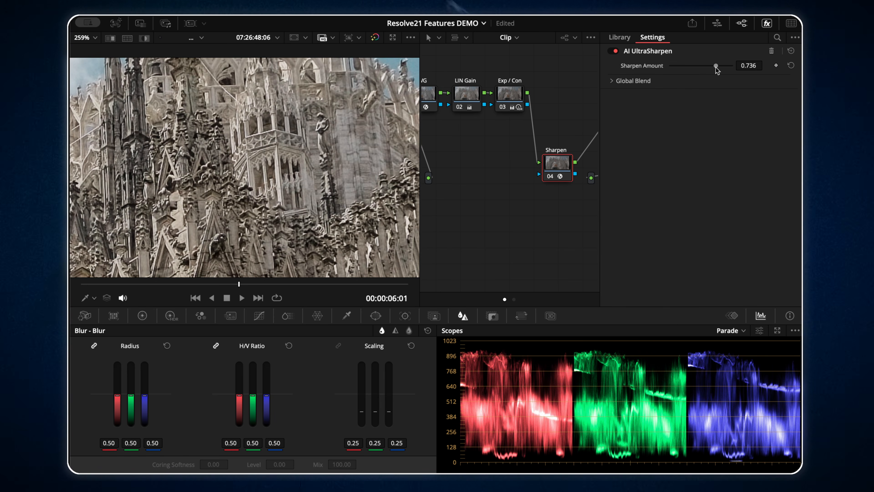
{"action": "key", "text": "ctrl+d"}
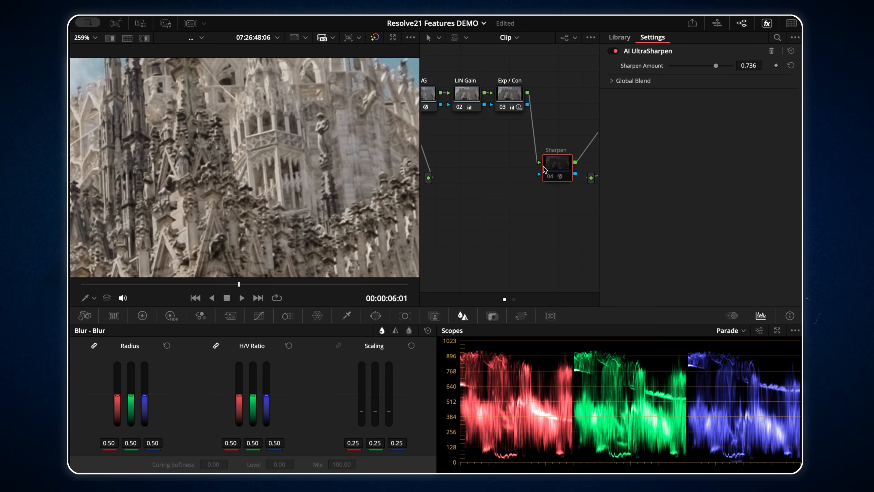
{"action": "key", "text": "ctrl+d"}
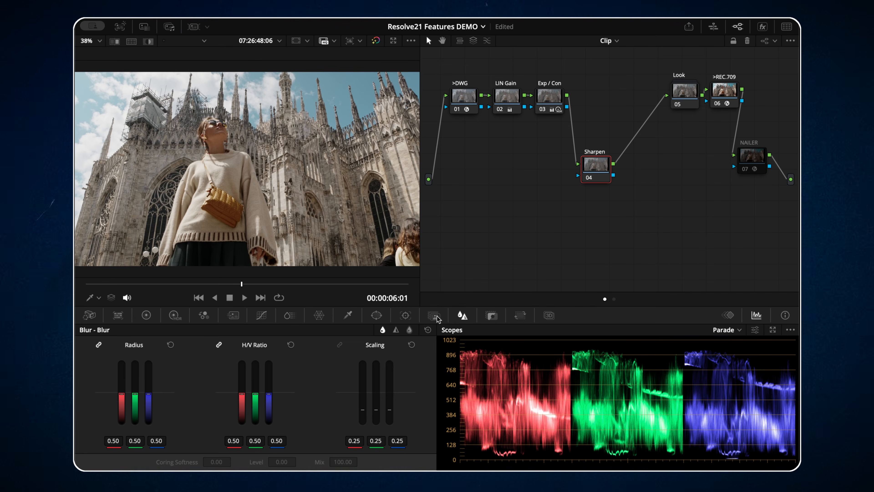
Mask the woman on the Sharpen node with three Magic Mask points on her neck and sweater and hide the mask overlay.
{"action": "left_click", "coordinate": [434, 315]}
{"action": "left_click", "coordinate": [216, 138]}
{"action": "left_click", "coordinate": [215, 217]}
{"action": "left_click", "coordinate": [182, 229]}
{"action": "left_click", "coordinate": [412, 344]}
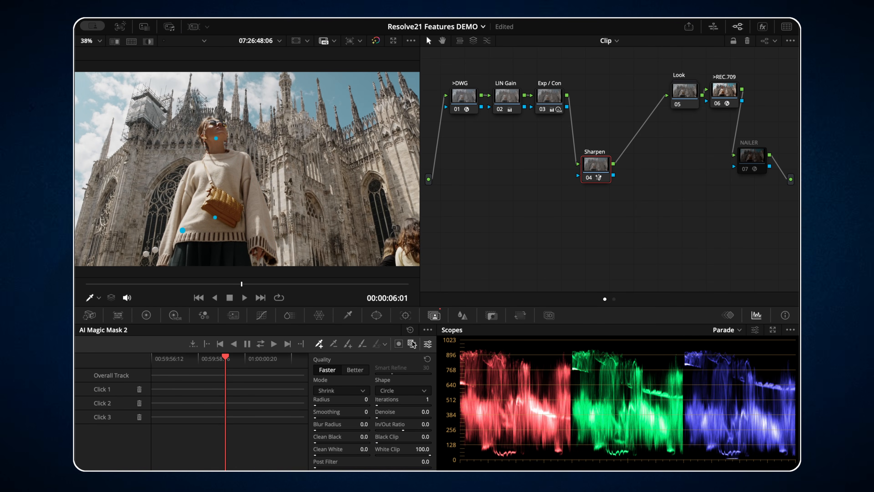
Apply UltraSharpen to the masked Sharpen node with a Sharpen Amount of 1.000.
{"action": "key", "text": "shift+space"}
{"action": "type", "text": "ult"}
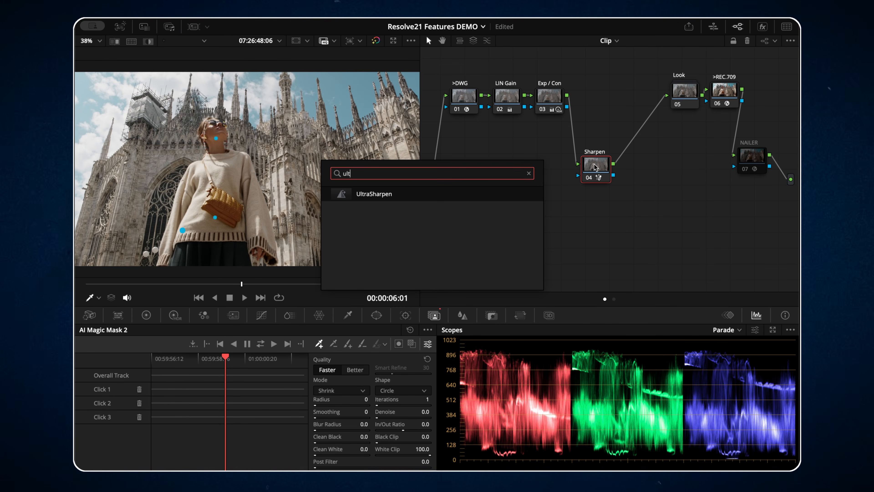
{"action": "key", "text": "Return"}
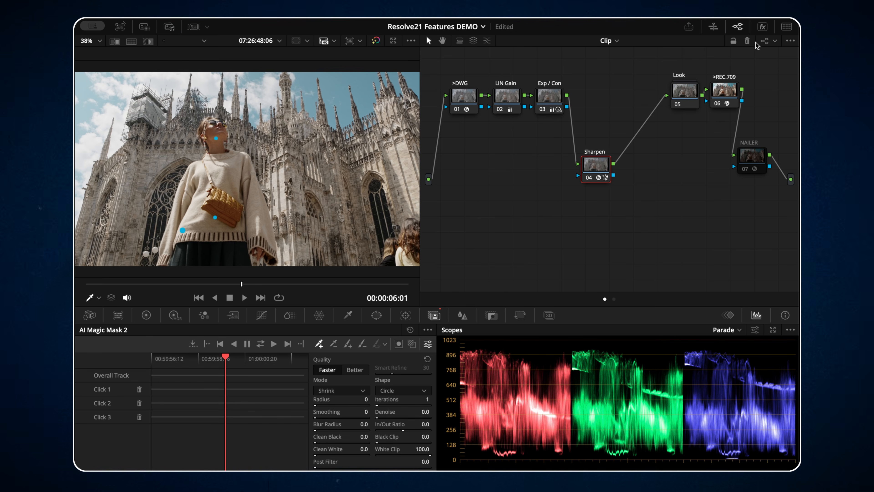
{"action": "left_click", "coordinate": [762, 26]}
{"action": "left_click", "coordinate": [720, 68]}
Compare the woman's hair and jewellery up close with the Sharpen node off and on.
{"action": "scroll", "coordinate": [202, 126], "scroll_direction": "up", "scroll_amount": 6}
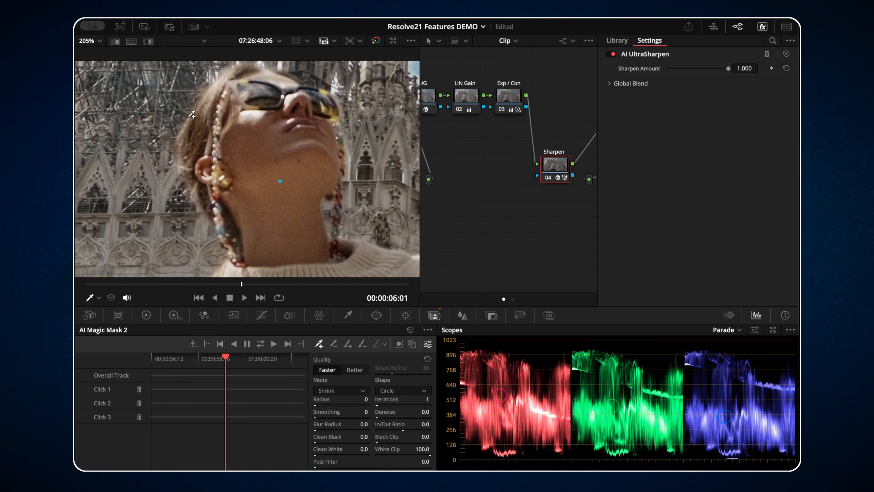
{"action": "scroll", "coordinate": [193, 114], "scroll_direction": "up", "scroll_amount": 4}
{"action": "key", "text": "ctrl+d"}
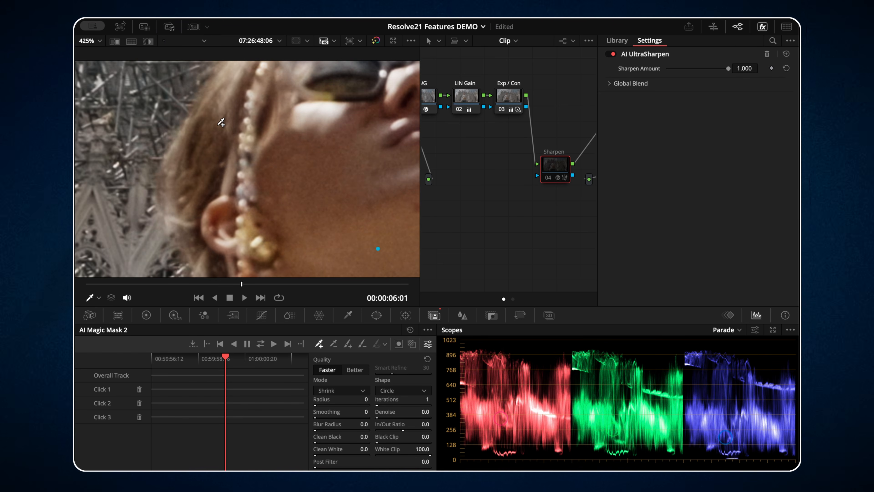
{"action": "key", "text": "ctrl+d"}
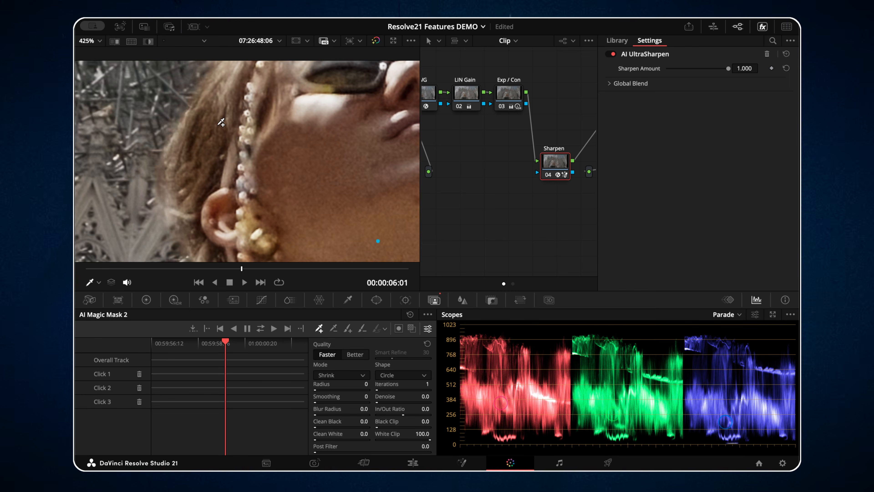
{"action": "key", "text": "shift+z"}
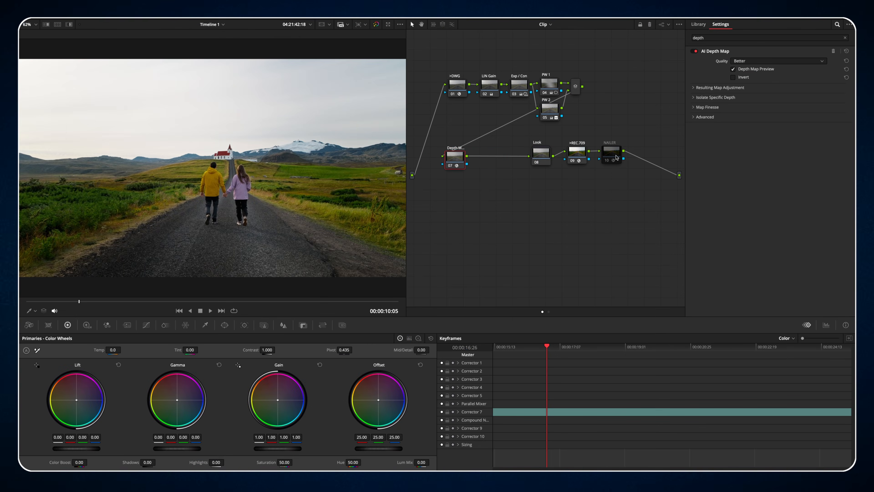
Invert the depth map, adjust its levels to a Near Limit of 0.563 and turn off the depth map preview.
{"action": "left_click", "coordinate": [733, 77]}
{"action": "left_click", "coordinate": [693, 88]}
{"action": "left_click", "coordinate": [733, 97]}
{"action": "left_click_drag", "start_coordinate": [804, 113], "coordinate": [774, 114]}
{"action": "left_click", "coordinate": [733, 97]}
{"action": "left_click", "coordinate": [733, 97]}
{"action": "left_click", "coordinate": [733, 69]}
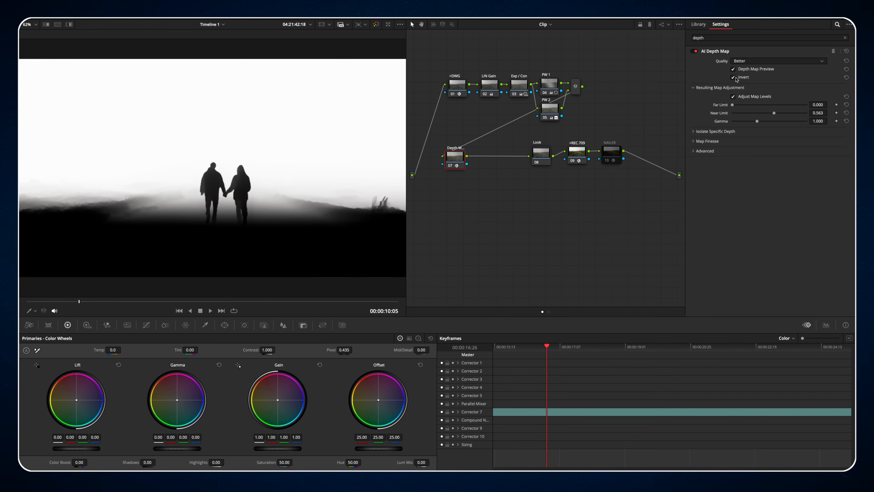
Add a serial node after the depth map node and apply Gaussian Blur with a strength of 0.275.
{"action": "key", "text": "alt+s"}
{"action": "key", "text": "shift+space"}
{"action": "type", "text": "gau"}
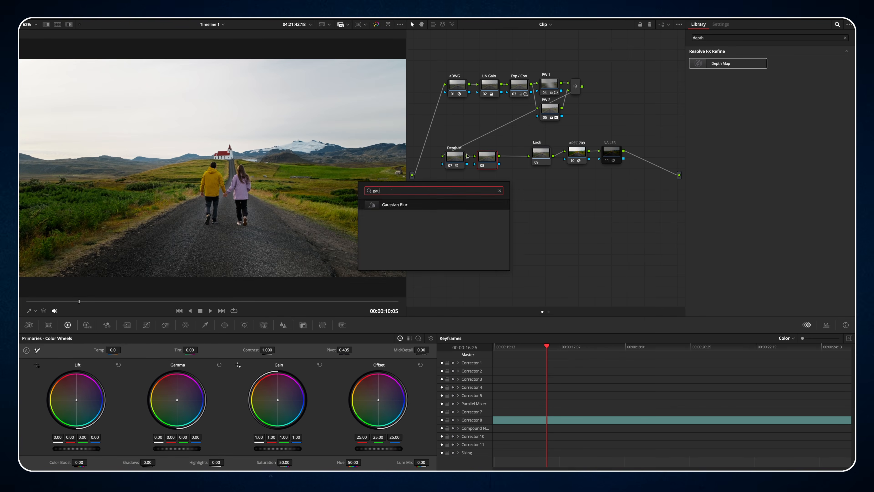
{"action": "key", "text": "Return"}
{"action": "mouse_move", "coordinate": [767, 69]}
{"action": "left_mouse_down"}
{"action": "mouse_move", "coordinate": [745, 70]}
{"action": "mouse_move", "coordinate": [753, 75]}
{"action": "left_mouse_up"}
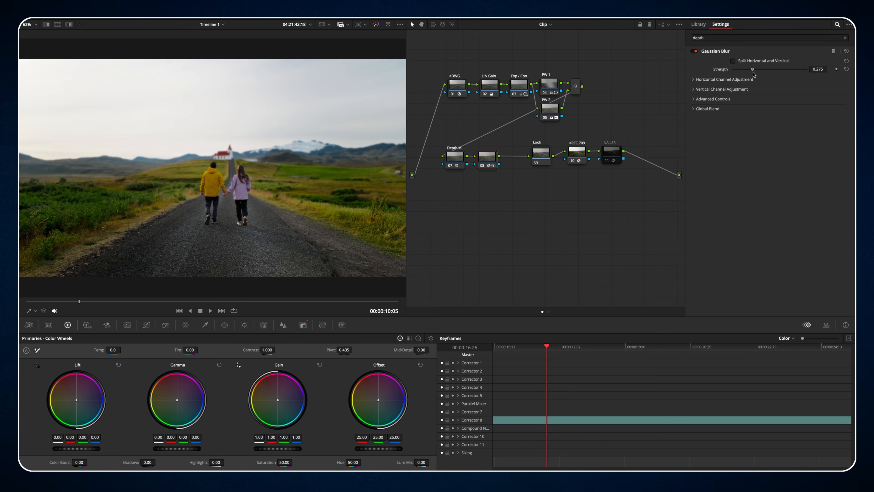
Inspect the blurred road shot up close and open the depth map node's Resulting Map Adjustment settings.
{"action": "scroll", "coordinate": [203, 152], "scroll_direction": "up", "scroll_amount": 5}
{"action": "scroll", "coordinate": [203, 151], "scroll_direction": "down", "scroll_amount": 2}
{"action": "left_click", "coordinate": [454, 158]}
{"action": "left_click", "coordinate": [694, 88]}
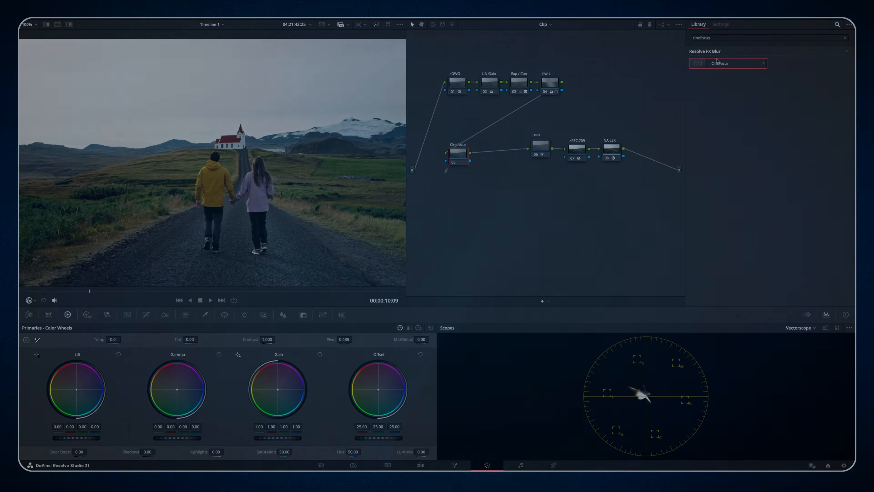
Apply CineFocus to the CineFocus node with Aperture Size 0.367, Focus Distance 0.594, Depth of Field 0.080 and No Foreground Blur enabled.
{"action": "left_click_drag", "start_coordinate": [723, 63], "coordinate": [459, 153]}
{"action": "left_click", "coordinate": [721, 61]}
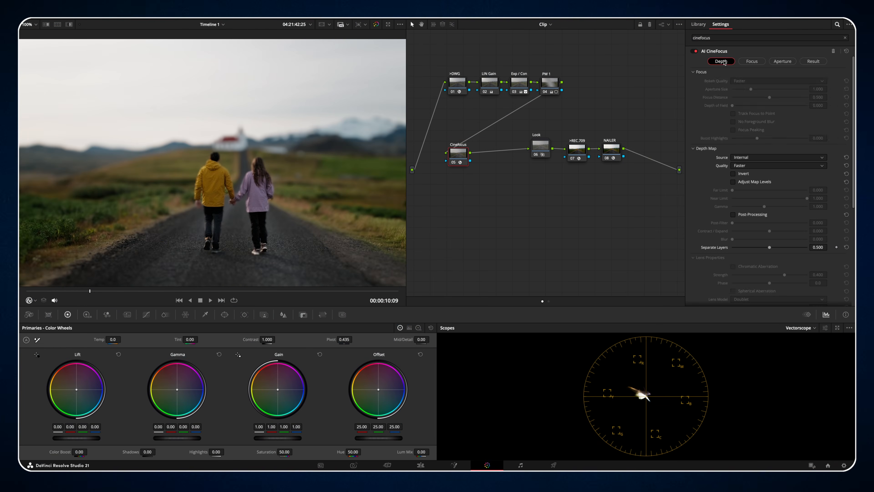
{"action": "left_click", "coordinate": [752, 61]}
{"action": "mouse_move", "coordinate": [736, 105]}
{"action": "left_mouse_down"}
{"action": "mouse_move", "coordinate": [776, 98]}
{"action": "mouse_move", "coordinate": [739, 89]}
{"action": "left_mouse_up"}
{"action": "left_click", "coordinate": [733, 121]}
{"action": "left_click", "coordinate": [782, 62]}
{"action": "left_click", "coordinate": [813, 61]}
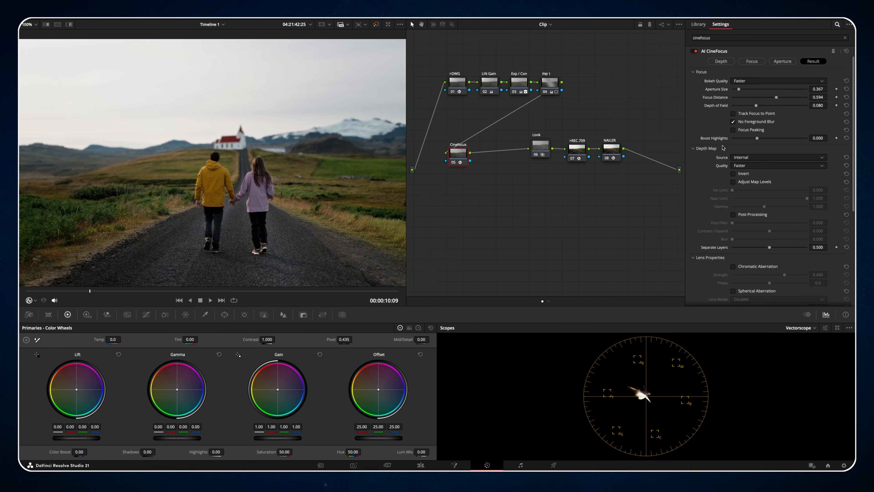
Enable Track Focus to Point, place the point on the yellow jacket at X 0.503, Y 0.442, and move it to the church at another frame.
{"action": "left_click", "coordinate": [733, 114]}
{"action": "left_click_drag", "start_coordinate": [211, 164], "coordinate": [213, 183]}
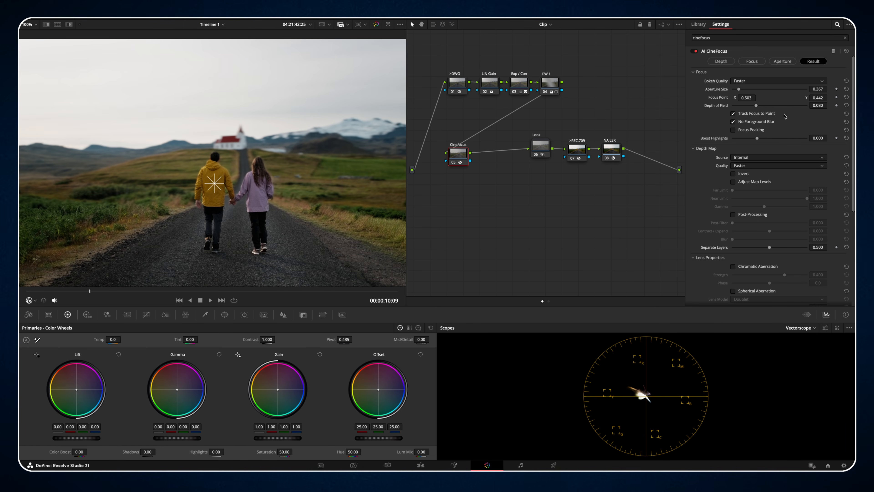
{"action": "left_click_drag", "start_coordinate": [188, 291], "coordinate": [191, 291]}
{"action": "left_click_drag", "start_coordinate": [214, 184], "coordinate": [235, 141]}
Open the keyframe editor and examine the keyframes of the CineFocus focus point.
{"action": "left_click", "coordinate": [806, 314]}
{"action": "left_click", "coordinate": [582, 340]}
{"action": "left_click_drag", "start_coordinate": [582, 339], "coordinate": [668, 337]}
{"action": "left_click", "coordinate": [653, 423]}
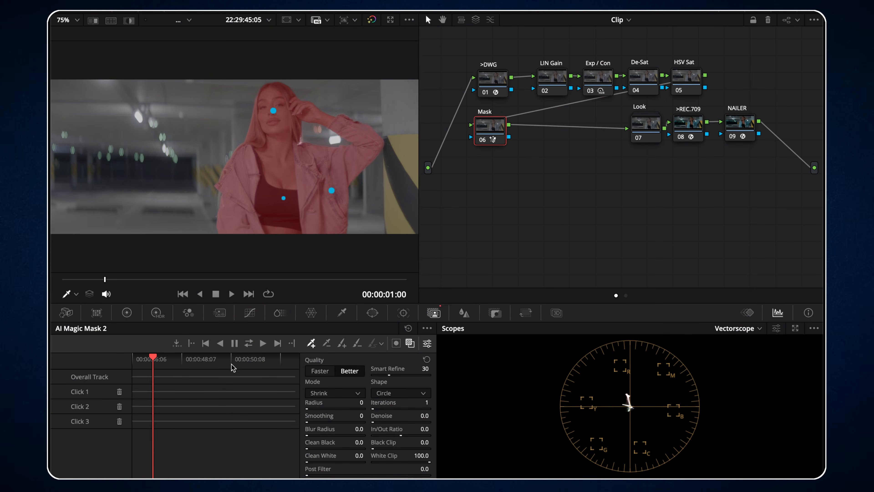
Track the woman's Magic Mask on the Mask node forward and backward through the clip and hide the mask overlay.
{"action": "left_click", "coordinate": [249, 344]}
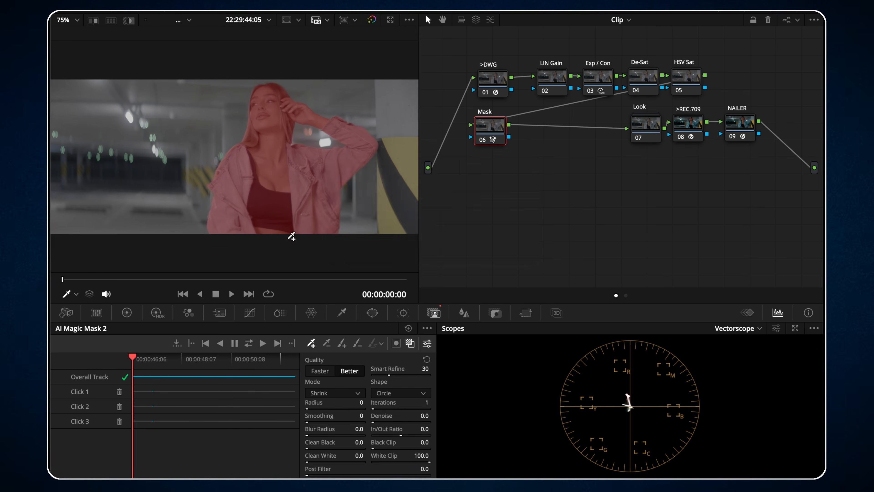
{"action": "left_click", "coordinate": [410, 343]}
Lower the master Gamma on the HSV Sat node.
{"action": "left_click", "coordinate": [685, 79]}
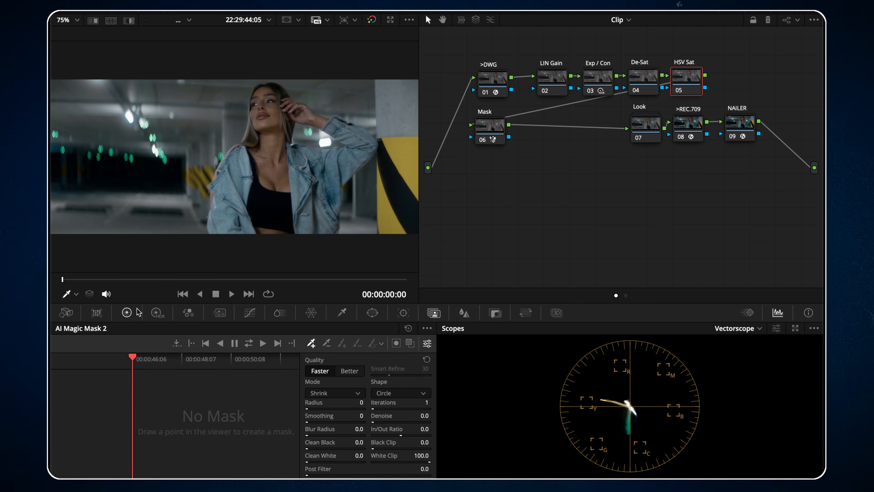
{"action": "left_click", "coordinate": [127, 312]}
{"action": "left_click_drag", "start_coordinate": [198, 452], "coordinate": [188, 450]}
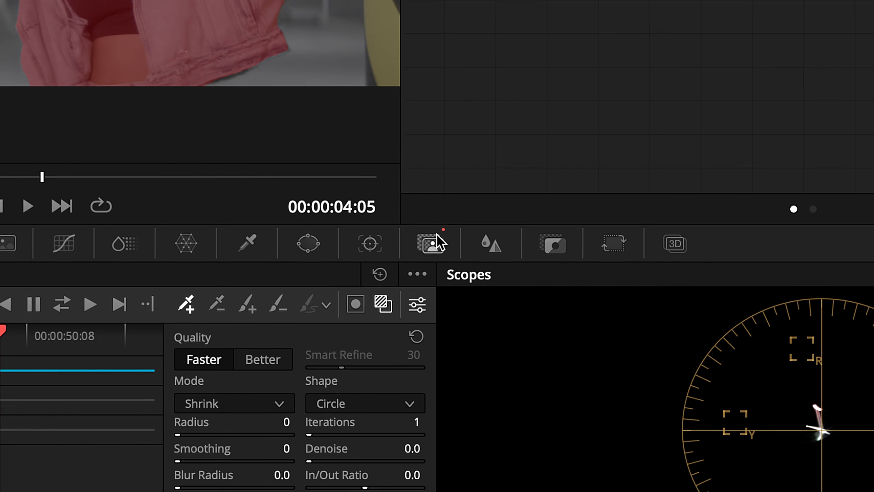
Render the Mask node's Magic Mask in place and show the primary color wheels for that node.
{"action": "left_click", "coordinate": [421, 279]}
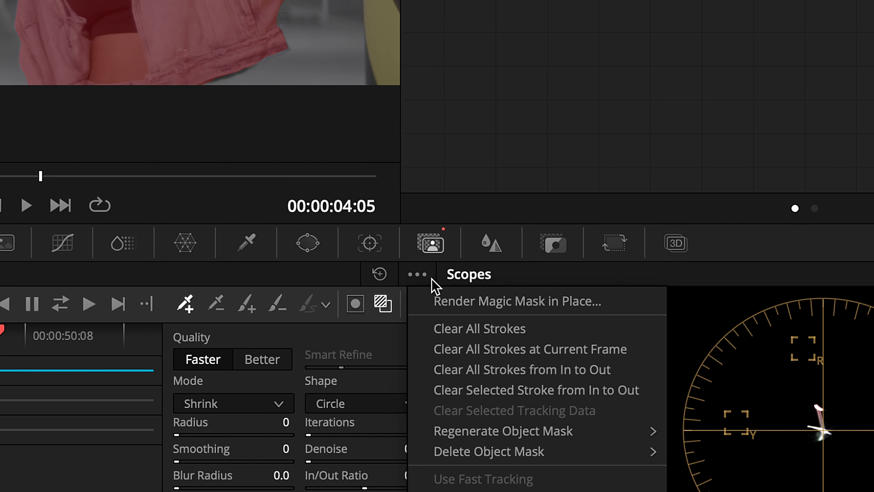
{"action": "left_click", "coordinate": [456, 303]}
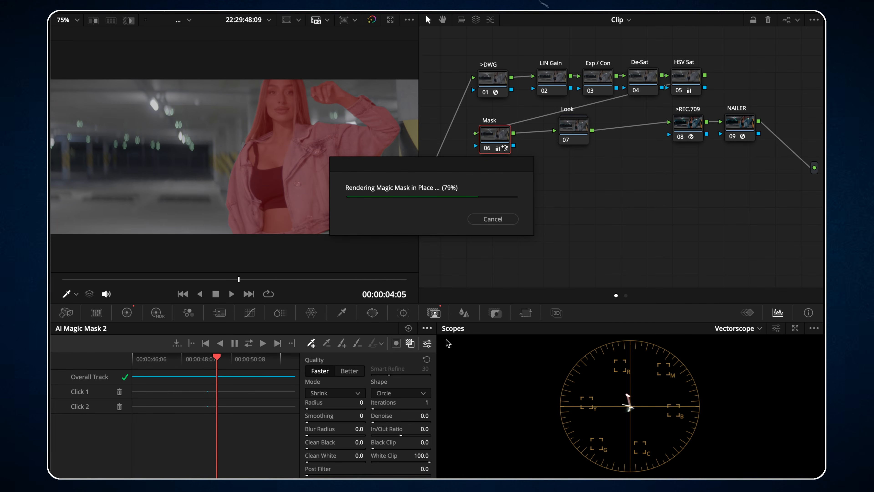
{"action": "left_click_drag", "start_coordinate": [444, 188], "coordinate": [471, 207]}
{"action": "left_click", "coordinate": [495, 134]}
{"action": "left_click", "coordinate": [127, 312]}
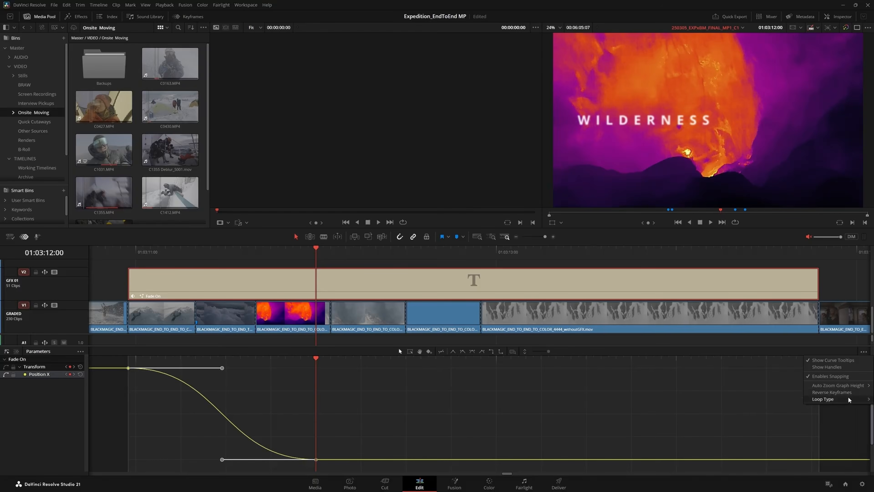
Choose a loop type for the title's Position X keyframe curve on the Edit page.
{"action": "mouse_move", "coordinate": [846, 397]}
{"action": "left_click", "coordinate": [790, 411]}
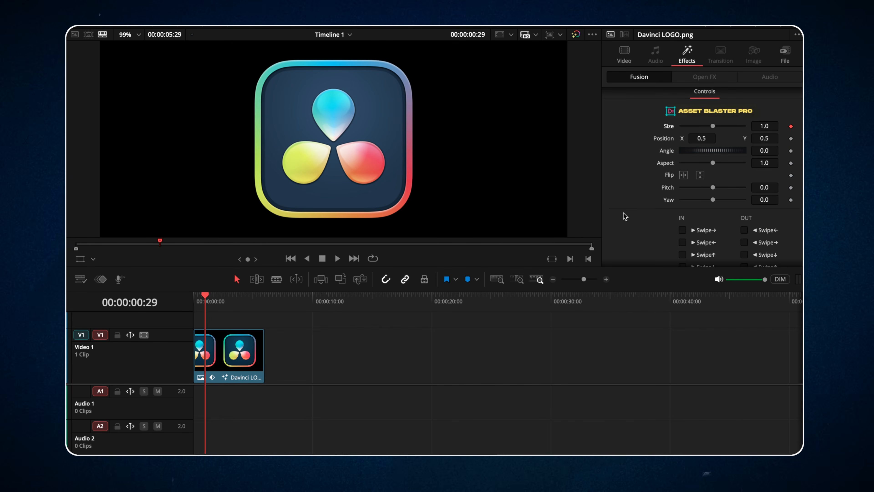
Keyframe the logo's Asset Blaster Pro Size up to 1.57 at 00:00:01:27.
{"action": "key", "text": "space"}
{"action": "key", "text": "space"}
{"action": "left_click_drag", "start_coordinate": [713, 126], "coordinate": [717, 127]}
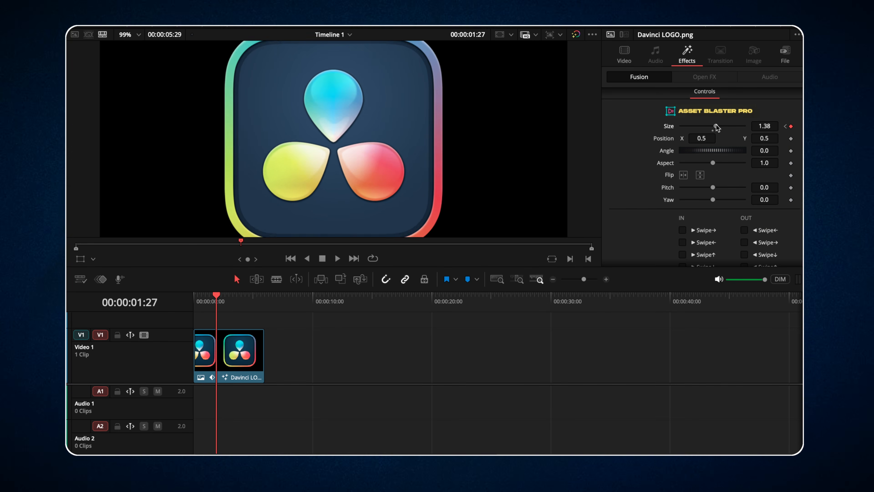
Show the Size keyframe curve, smooth its keyframes with easing, lengthen the second keyframe's handle and play the animation.
{"action": "left_click", "coordinate": [102, 279]}
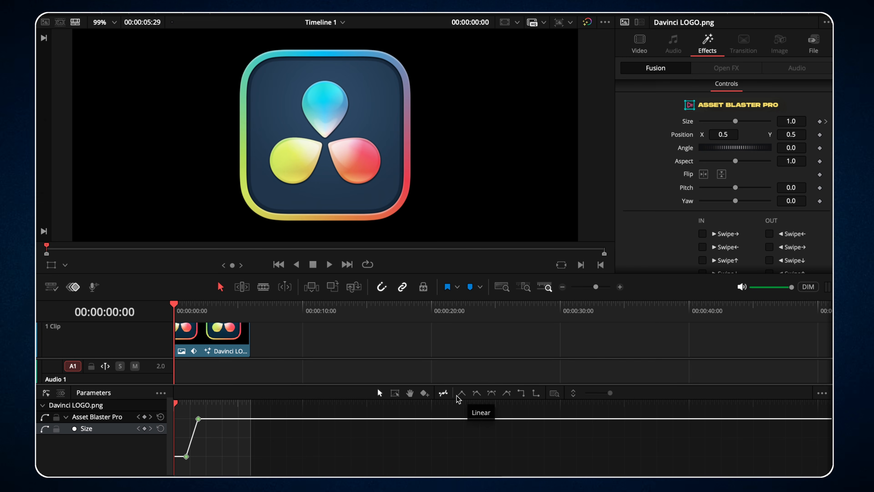
{"action": "left_click", "coordinate": [491, 393]}
{"action": "key", "text": "shift+z"}
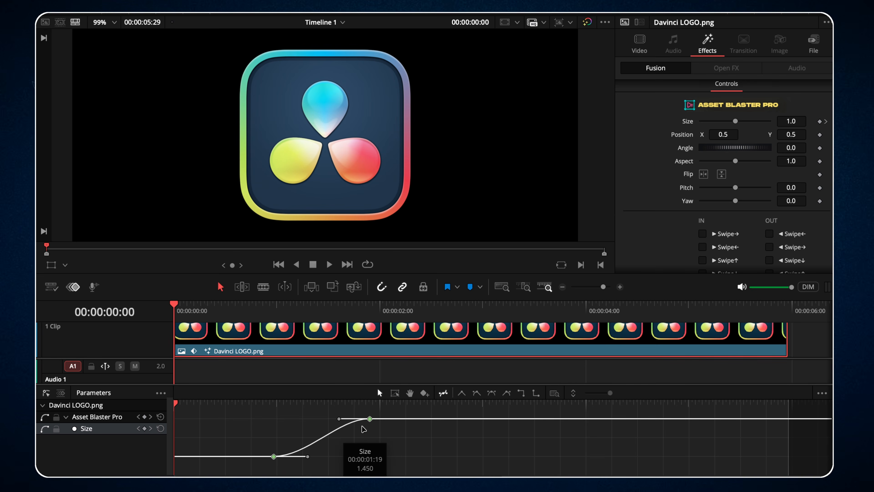
{"action": "left_click_drag", "start_coordinate": [339, 419], "coordinate": [320, 418]}
{"action": "key", "text": "space"}
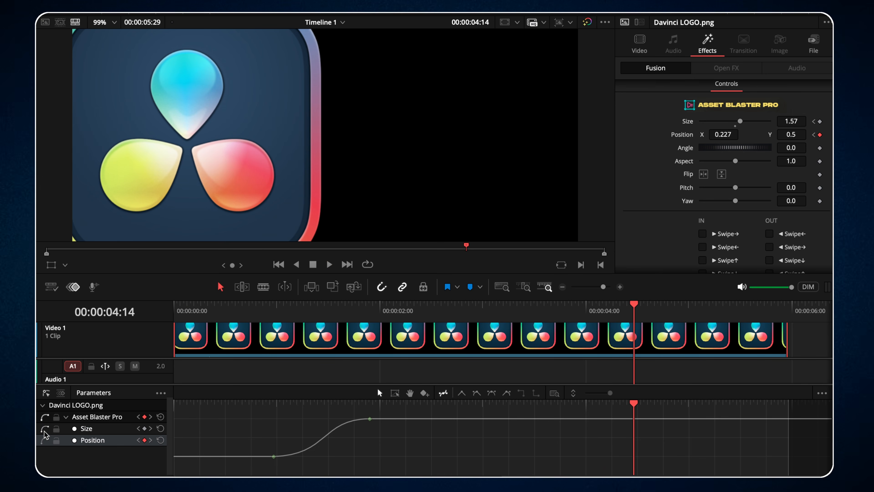
Display the logo's keyframes as lanes, move the second Size keyframe earlier and play back the result.
{"action": "left_click", "coordinate": [45, 429]}
{"action": "left_click", "coordinate": [45, 428]}
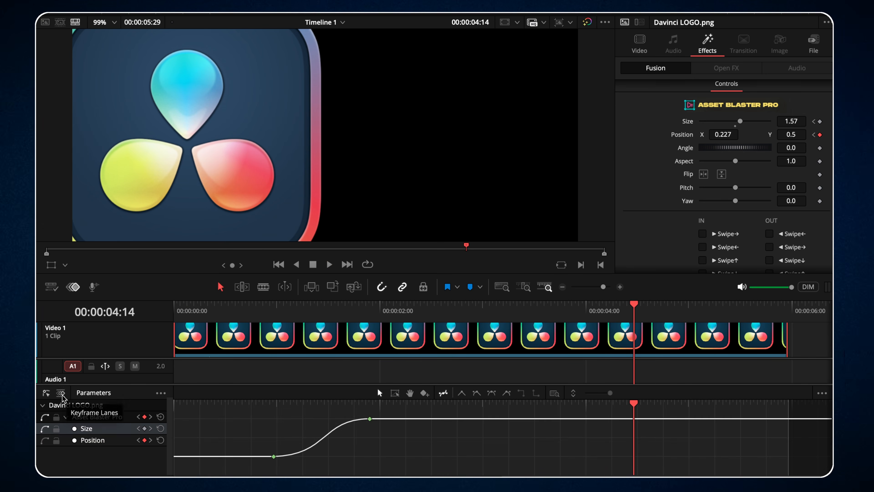
{"action": "left_click", "coordinate": [60, 392]}
{"action": "left_click_drag", "start_coordinate": [370, 417], "coordinate": [379, 418]}
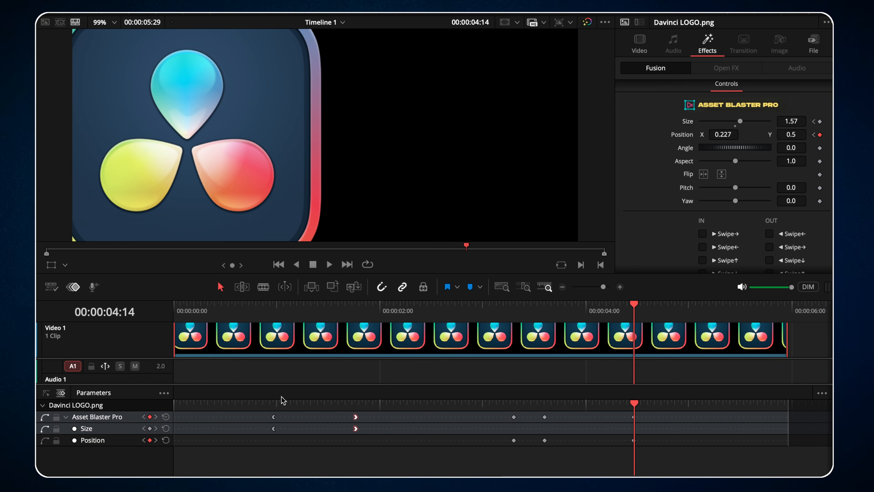
{"action": "left_click", "coordinate": [286, 400]}
{"action": "key", "text": "space"}
{"action": "key", "text": "space"}
{"action": "left_click", "coordinate": [544, 417]}
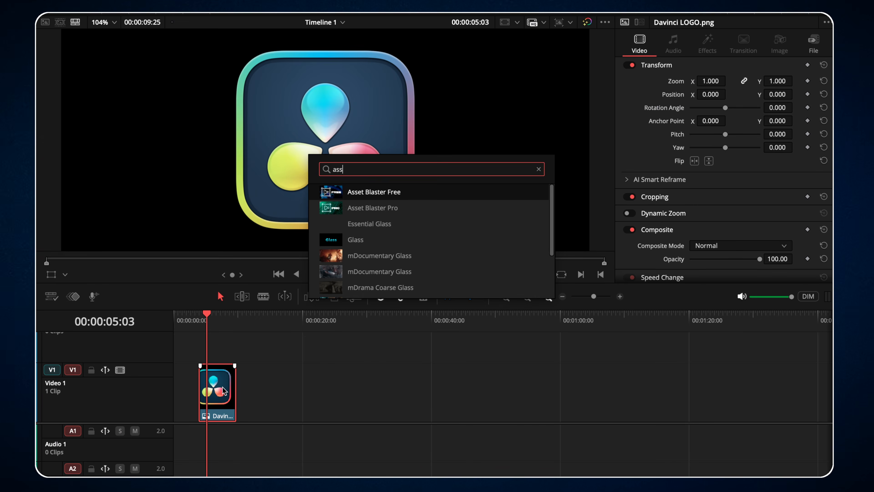
Apply Asset Blaster Pro to the Davinci LOGO.png clip and reduce its Size.
{"action": "key", "text": "Down"}
{"action": "key", "text": "Return"}
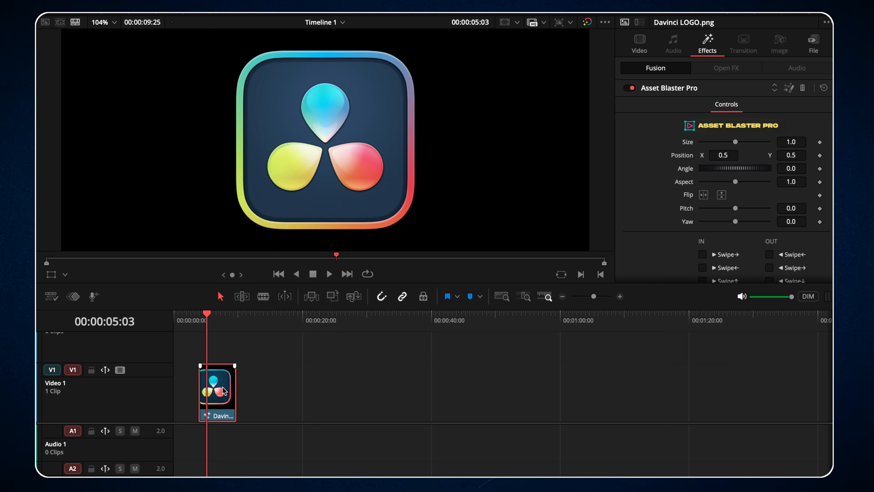
{"action": "left_click_drag", "start_coordinate": [735, 142], "coordinate": [721, 143]}
Enable the rightward Swipe for the logo's IN animation and Zoom for its OUT animation, and preview both.
{"action": "scroll", "coordinate": [716, 166], "scroll_direction": "down", "scroll_amount": 3}
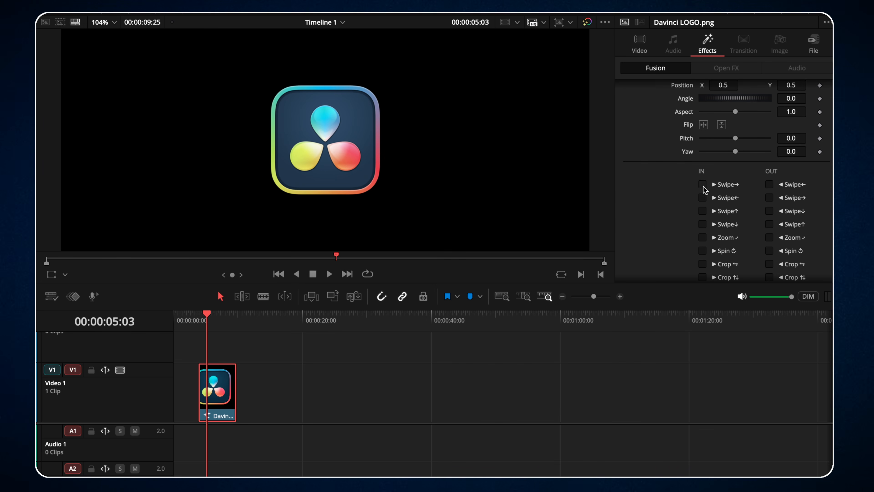
{"action": "left_click", "coordinate": [702, 184]}
{"action": "left_click", "coordinate": [200, 323]}
{"action": "key", "text": "space"}
{"action": "key", "text": "space"}
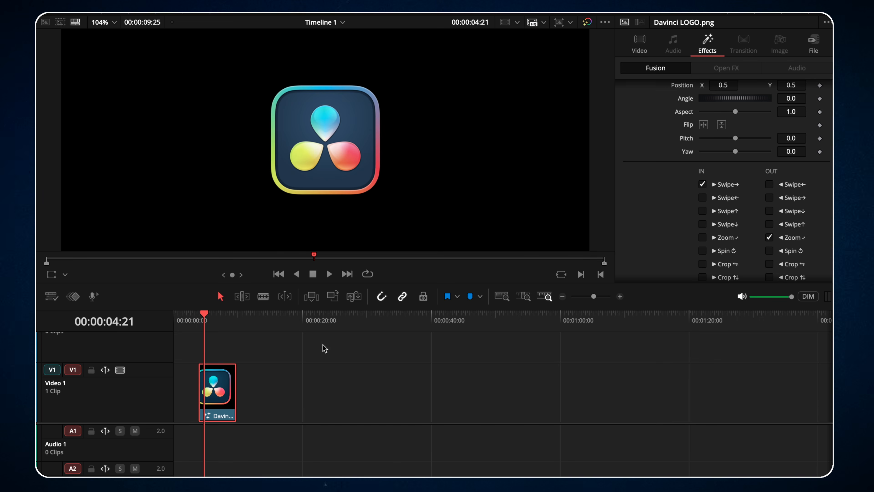
{"action": "left_click", "coordinate": [200, 322]}
{"action": "key", "text": "space"}
{"action": "left_click", "coordinate": [224, 322]}
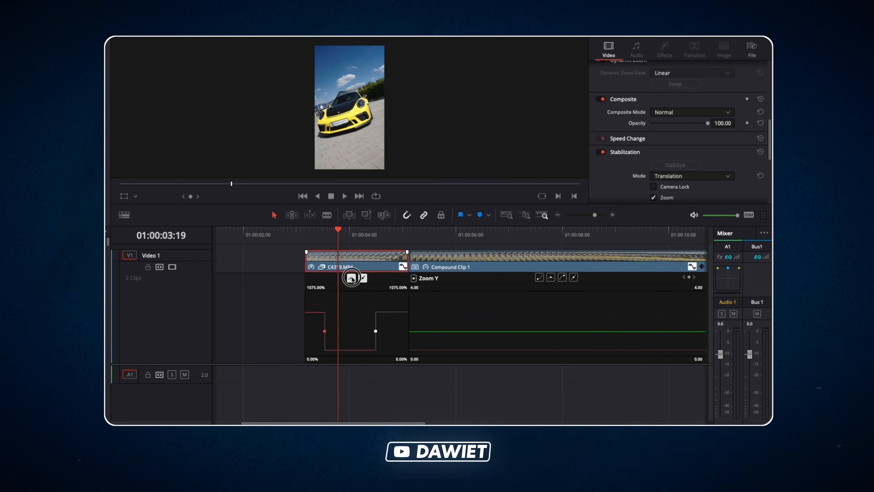
Smooth the retime speed curve of C4319.MP4 and scrub through Compound Clip 1.
{"action": "mouse_move", "coordinate": [337, 331]}
{"action": "left_mouse_down"}
{"action": "mouse_move", "coordinate": [351, 331]}
{"action": "mouse_move", "coordinate": [338, 328]}
{"action": "left_mouse_up"}
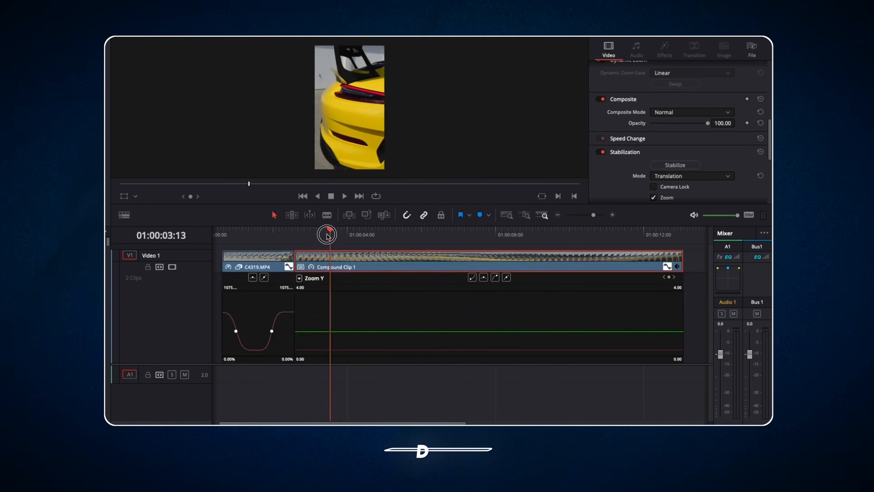
{"action": "left_click_drag", "start_coordinate": [327, 236], "coordinate": [341, 235]}
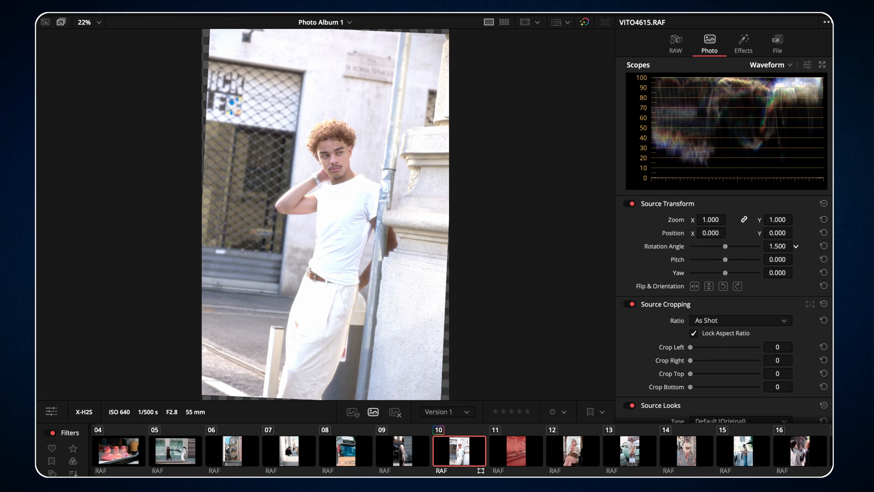
Straighten photo VITO4615.RAF with Rotation Angle -4.800, Zoom 1.290 and Position Y 363.000.
{"action": "left_click_drag", "start_coordinate": [777, 245], "coordinate": [752, 246]}
{"action": "left_click_drag", "start_coordinate": [711, 220], "coordinate": [724, 219]}
{"action": "left_click_drag", "start_coordinate": [778, 234], "coordinate": [802, 247]}
Set the portrait's RAW Exposure to 1.44, Highlights to -8.47, Shadows to -11.86 and Contrast to 42.37.
{"action": "left_click", "coordinate": [675, 45]}
{"action": "scroll", "coordinate": [732, 329], "scroll_direction": "down", "scroll_amount": 3}
{"action": "left_click_drag", "start_coordinate": [759, 280], "coordinate": [751, 279]}
{"action": "mouse_move", "coordinate": [737, 319]}
{"action": "left_mouse_down"}
{"action": "mouse_move", "coordinate": [727, 332]}
{"action": "mouse_move", "coordinate": [733, 318]}
{"action": "left_mouse_up"}
{"action": "left_click_drag", "start_coordinate": [736, 412], "coordinate": [755, 410]}
Change the photo scope to Vectorscope and turn on Show Skin Tone Indicator.
{"action": "left_click", "coordinate": [771, 64]}
{"action": "left_click", "coordinate": [784, 100]}
{"action": "left_click", "coordinate": [807, 64]}
{"action": "left_click", "coordinate": [507, 254]}
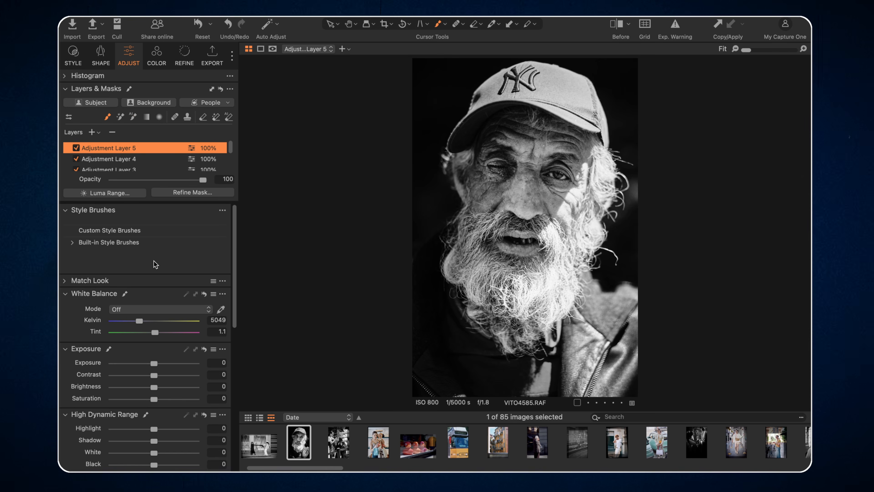
Switch to Capture One and brush Adjustment Layer 5 down the bearded man's face.
{"action": "scroll", "coordinate": [154, 263], "scroll_direction": "down", "scroll_amount": 5}
{"action": "left_click_drag", "start_coordinate": [131, 420], "coordinate": [138, 429]}
{"action": "mouse_move", "coordinate": [502, 129]}
{"action": "left_mouse_down"}
{"action": "mouse_move", "coordinate": [532, 137]}
{"action": "mouse_move", "coordinate": [491, 132]}
{"action": "mouse_move", "coordinate": [480, 211]}
{"action": "left_mouse_up"}
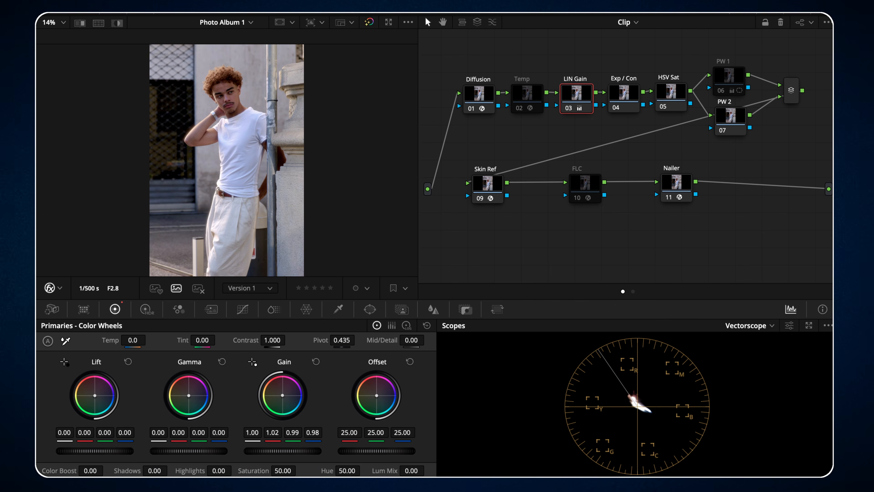
Raise the contrast on the Exp / Con node of the portrait's grade and select the HSV Sat node.
{"action": "left_click", "coordinate": [624, 92]}
{"action": "left_click_drag", "start_coordinate": [272, 340], "coordinate": [282, 340]}
{"action": "left_click", "coordinate": [671, 96]}
Show the gradient window on the PW 1 node and set its Gamma to -0.02 and Gain to 0.80.
{"action": "left_click", "coordinate": [721, 90]}
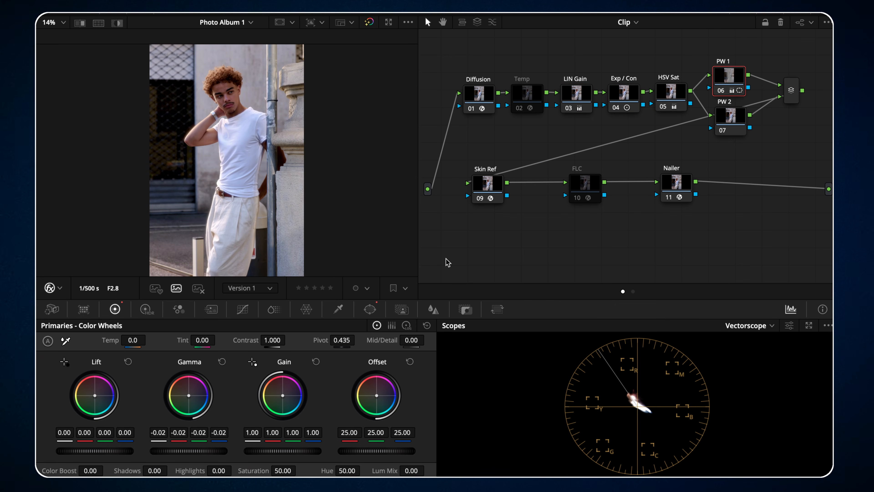
{"action": "left_click", "coordinate": [370, 309]}
{"action": "left_click", "coordinate": [114, 309]}
{"action": "left_click_drag", "start_coordinate": [188, 450], "coordinate": [172, 450]}
{"action": "left_click_drag", "start_coordinate": [299, 451], "coordinate": [284, 448]}
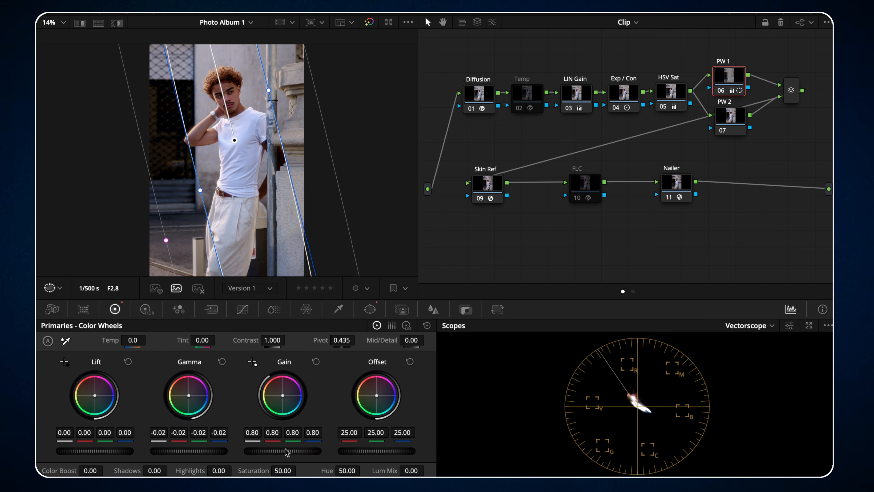
Refine the face on the Skin Ref node with Beauty Automatic, texture Amount about 0.15 and increased Skin Grading Contrast.
{"action": "left_click", "coordinate": [491, 198]}
{"action": "left_click", "coordinate": [720, 55]}
{"action": "left_click", "coordinate": [692, 66]}
{"action": "scroll", "coordinate": [221, 78], "scroll_direction": "up", "scroll_amount": 6}
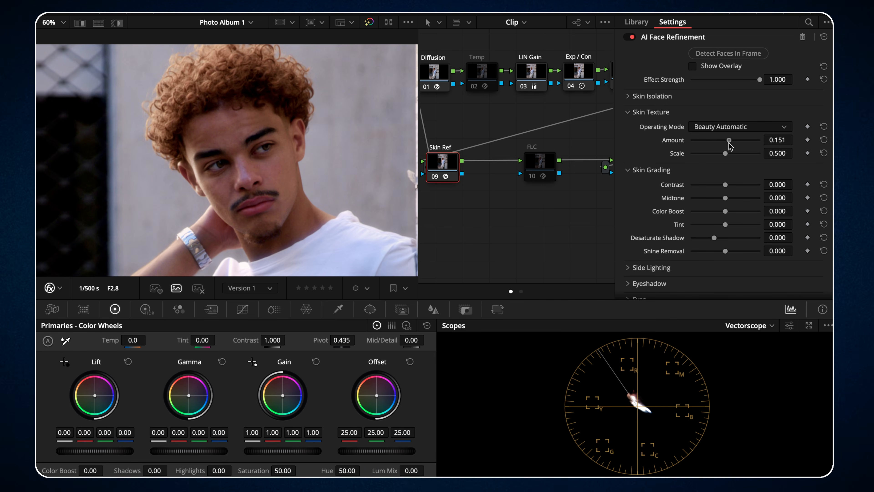
{"action": "left_click_drag", "start_coordinate": [725, 184], "coordinate": [731, 185]}
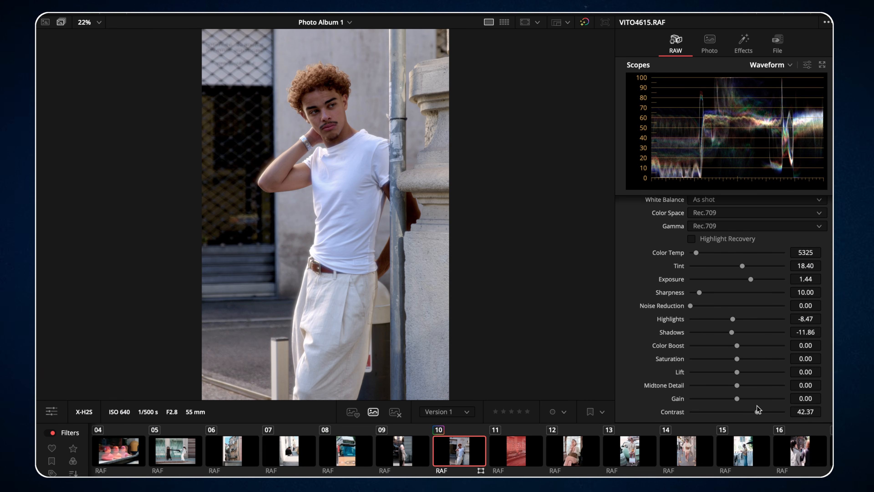
Show the portrait's vectorscope with the skin tone indicator enabled and close the scope settings.
{"action": "left_click", "coordinate": [782, 65]}
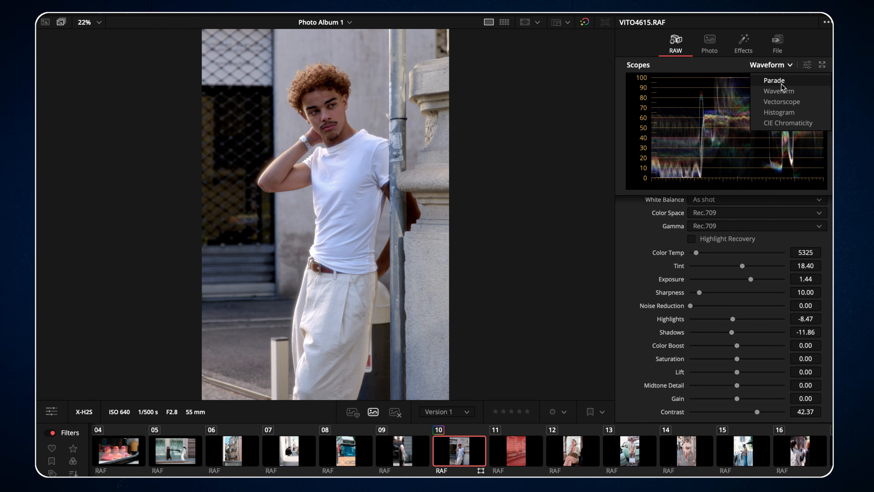
{"action": "left_click", "coordinate": [783, 100]}
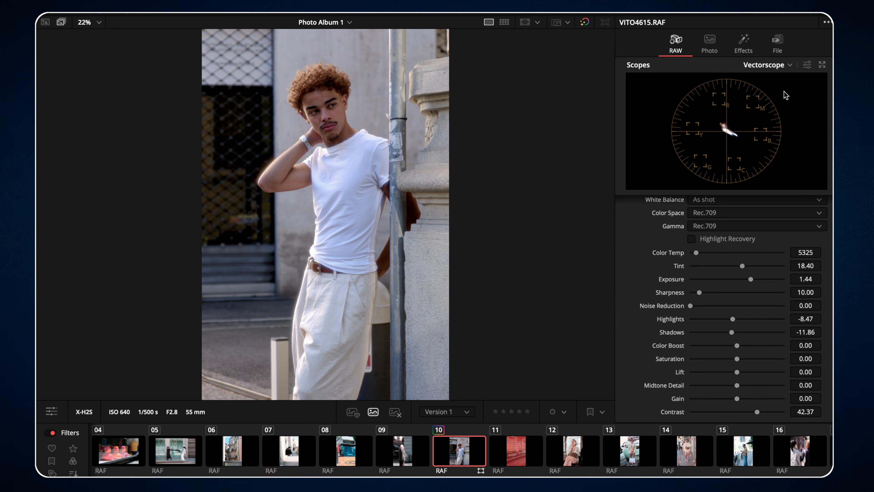
{"action": "left_click", "coordinate": [808, 66]}
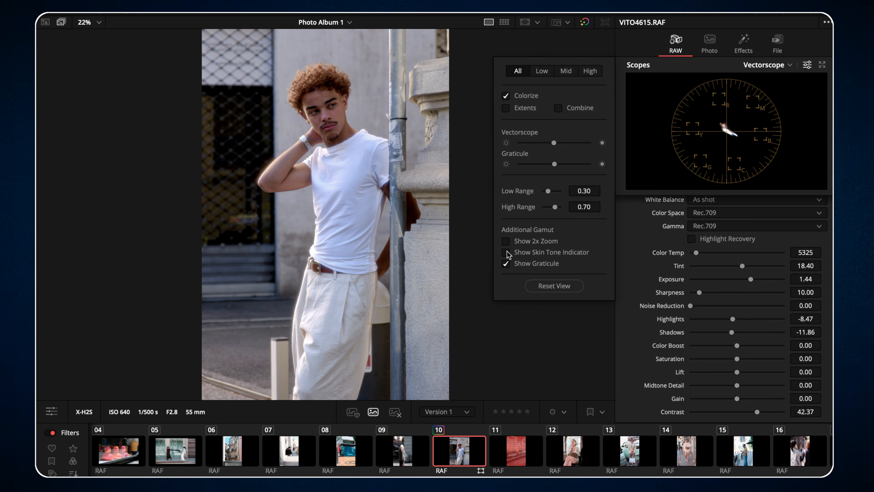
{"action": "left_click", "coordinate": [550, 323]}
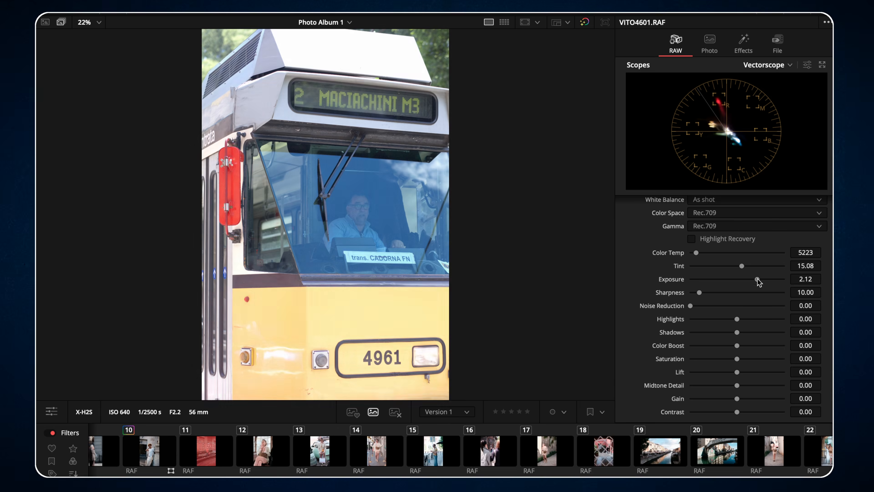
Set the tram photo VITO4601.RAF's Exposure to 1.50 and display the Waveform scope.
{"action": "mouse_move", "coordinate": [757, 279]}
{"action": "left_mouse_down"}
{"action": "mouse_move", "coordinate": [745, 279]}
{"action": "mouse_move", "coordinate": [752, 281]}
{"action": "left_mouse_up"}
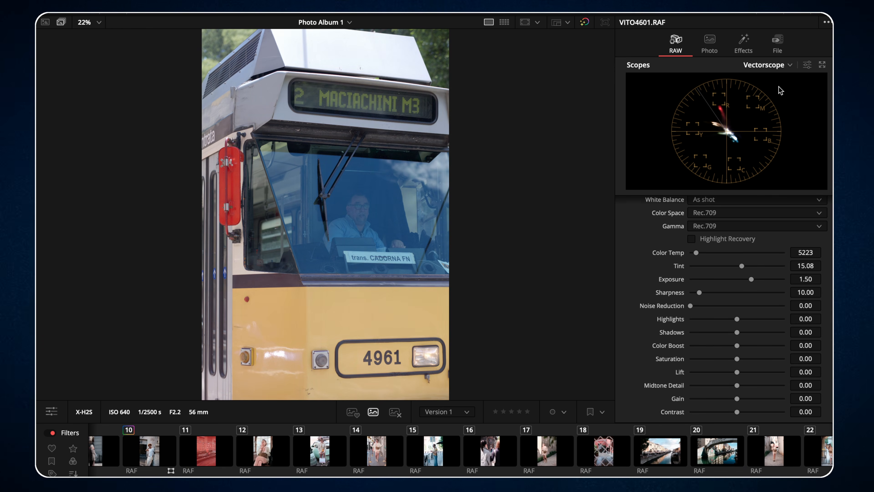
{"action": "left_click", "coordinate": [770, 65]}
{"action": "left_click", "coordinate": [772, 91]}
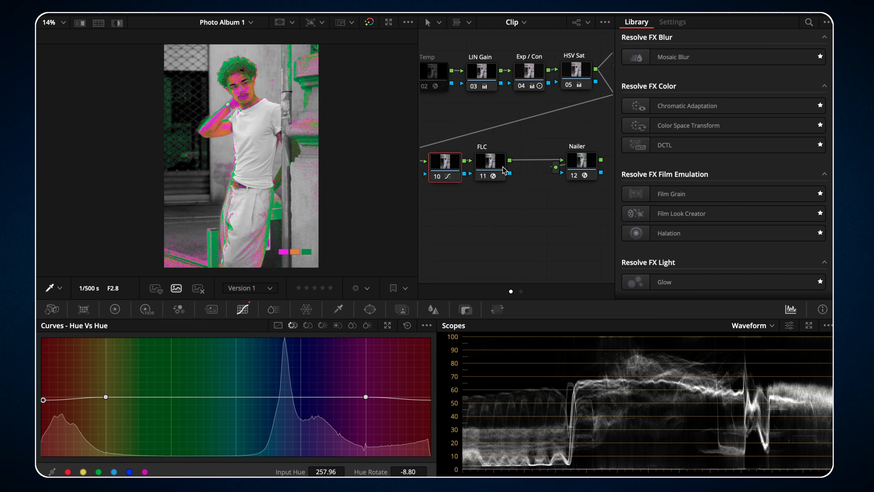
Enable Nail Balance in the Nailer v3.0 DCTL on the Nailer node.
{"action": "left_click", "coordinate": [692, 93]}
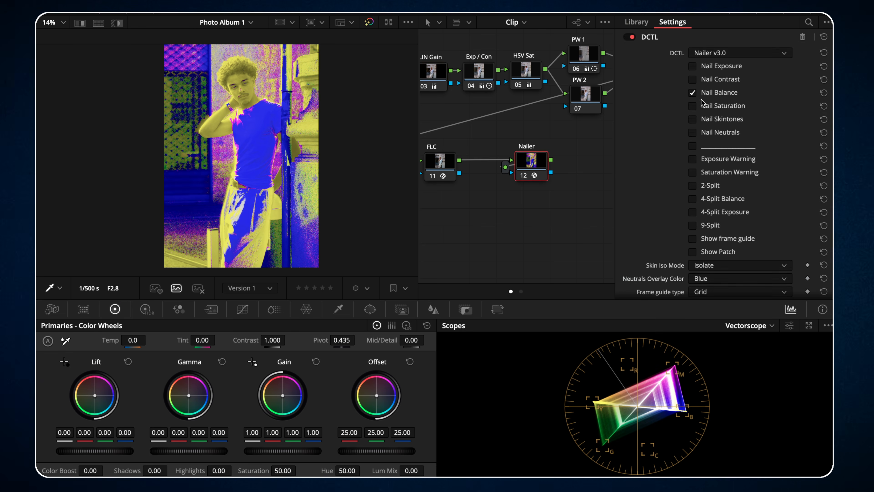
{"action": "left_click", "coordinate": [701, 99]}
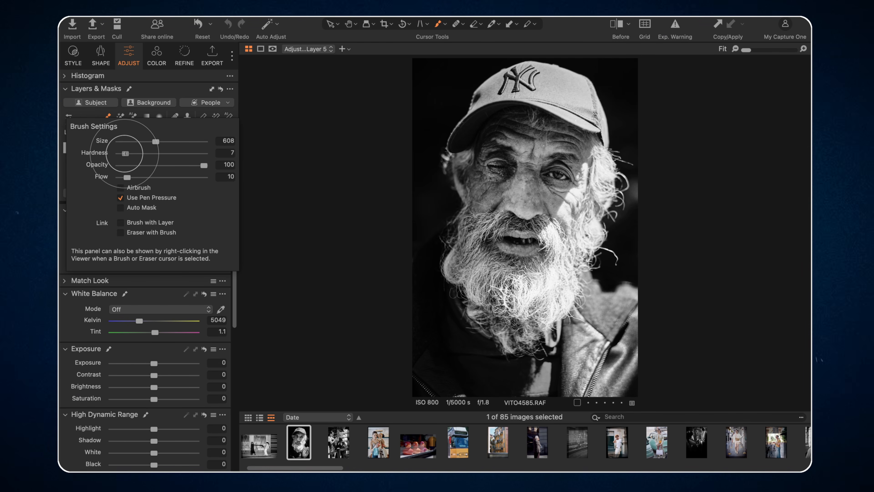
Switch to Capture One, reduce the brush Hardness and spread the keystone guide points on the yellow building photo VITO4820.RAF.
{"action": "left_click_drag", "start_coordinate": [125, 153], "coordinate": [119, 153]}
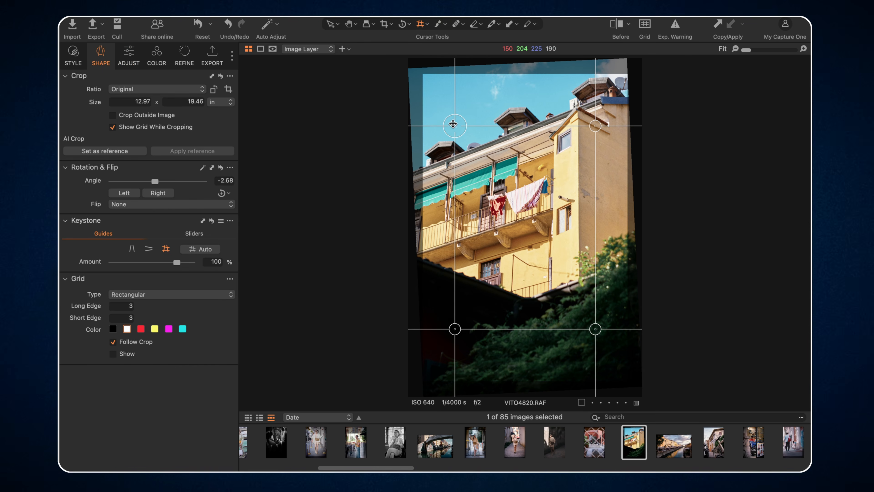
{"action": "left_click_drag", "start_coordinate": [454, 123], "coordinate": [445, 124]}
{"action": "left_click_drag", "start_coordinate": [454, 329], "coordinate": [443, 326]}
{"action": "left_click_drag", "start_coordinate": [592, 323], "coordinate": [603, 316]}
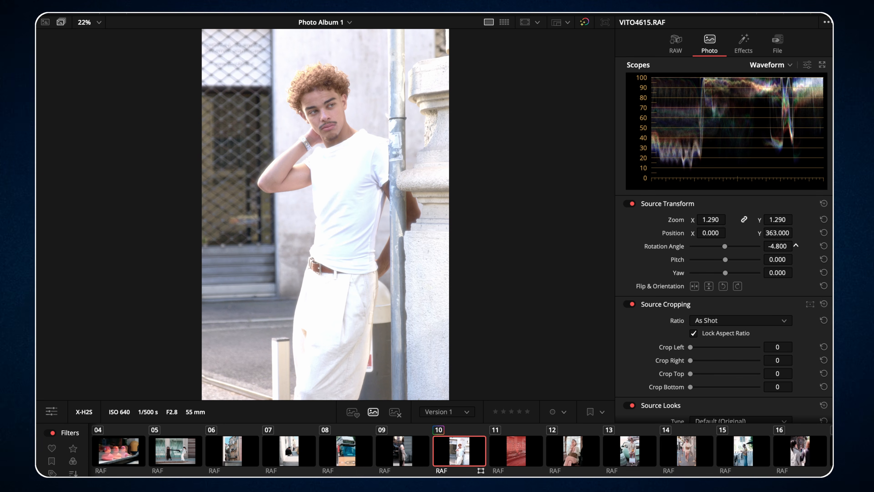
Reduce the RAW Exposure of VITO4615.RAF to 1.44 and its Highlights to -8.47.
{"action": "left_click", "coordinate": [675, 43]}
{"action": "scroll", "coordinate": [731, 322], "scroll_direction": "down", "scroll_amount": 2}
{"action": "left_click_drag", "start_coordinate": [762, 279], "coordinate": [750, 279]}
{"action": "mouse_move", "coordinate": [736, 319]}
{"action": "left_mouse_down"}
{"action": "mouse_move", "coordinate": [729, 333]}
{"action": "mouse_move", "coordinate": [733, 319]}
{"action": "left_mouse_up"}
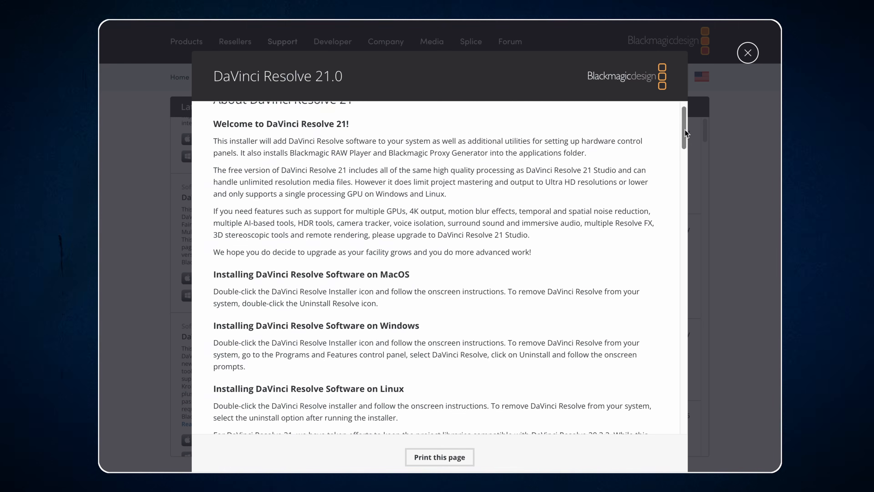
Read through the DaVinci Resolve 21.0 release notes down to the new Photo Page features.
{"action": "scroll", "coordinate": [684, 129], "scroll_direction": "down", "scroll_amount": 3}
{"action": "scroll", "coordinate": [685, 130], "scroll_direction": "down", "scroll_amount": 10}
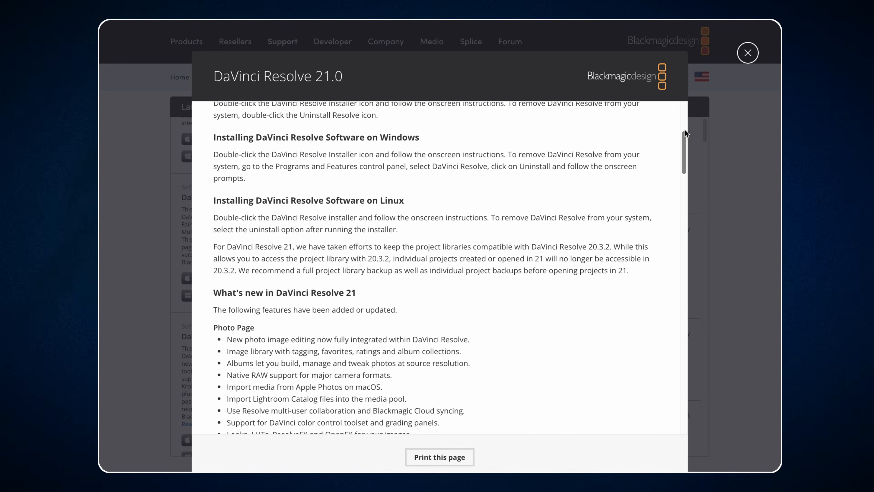